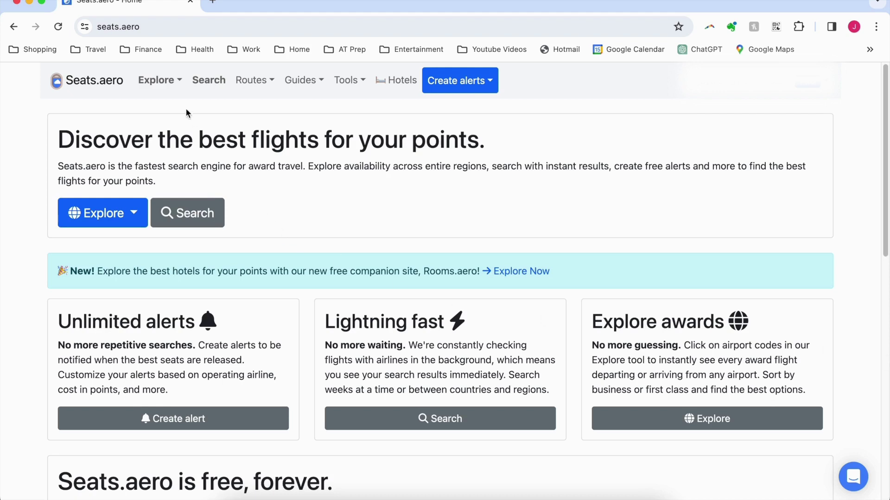
# Step: Explore American Airlines award flights and set the regions to North America to Asia
pyautogui.moveTo(175, 86)
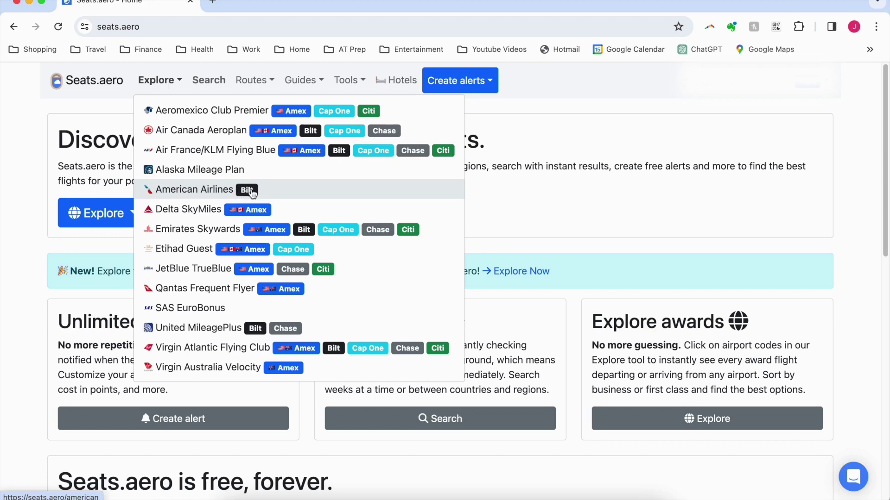
pyautogui.click(206, 190)
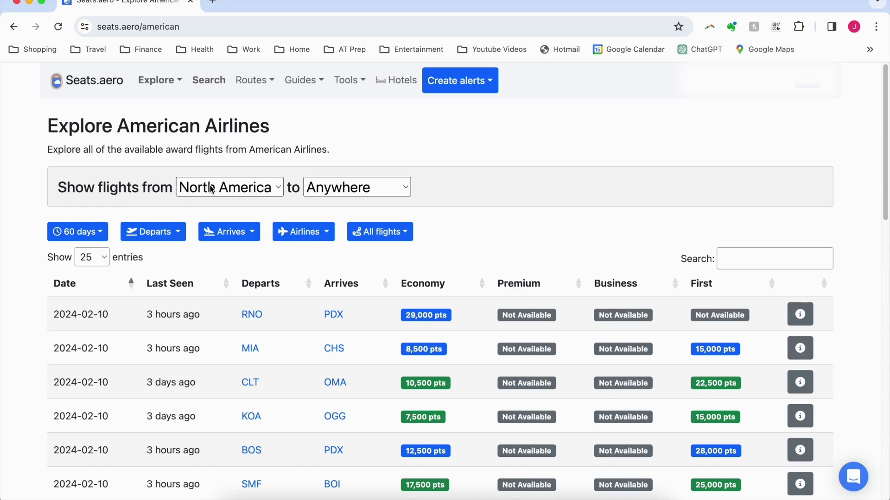
pyautogui.click(398, 190)
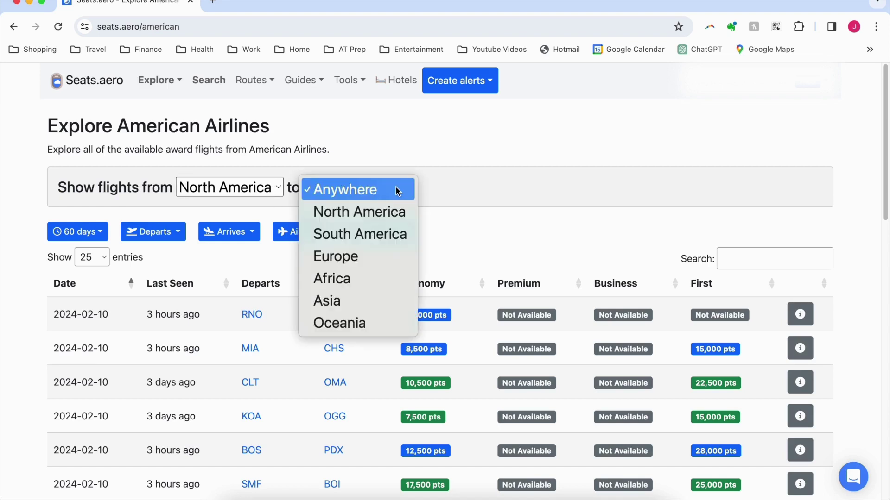
pyautogui.click(361, 303)
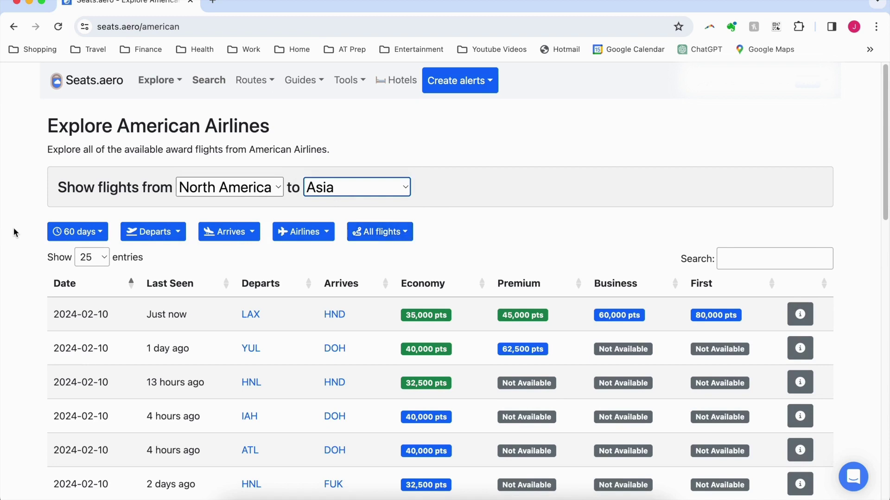
# Step: Extend the availability range to the full year and look through the departure airport filter
pyautogui.click(91, 234)
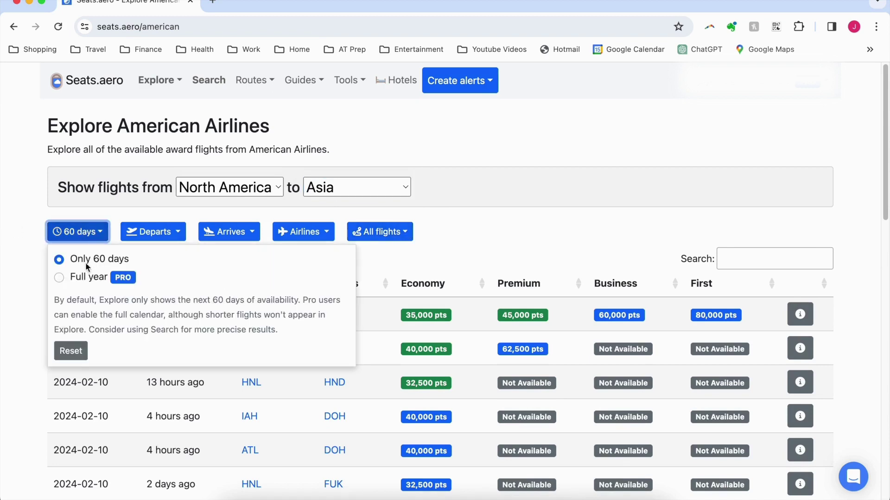
pyautogui.click(60, 278)
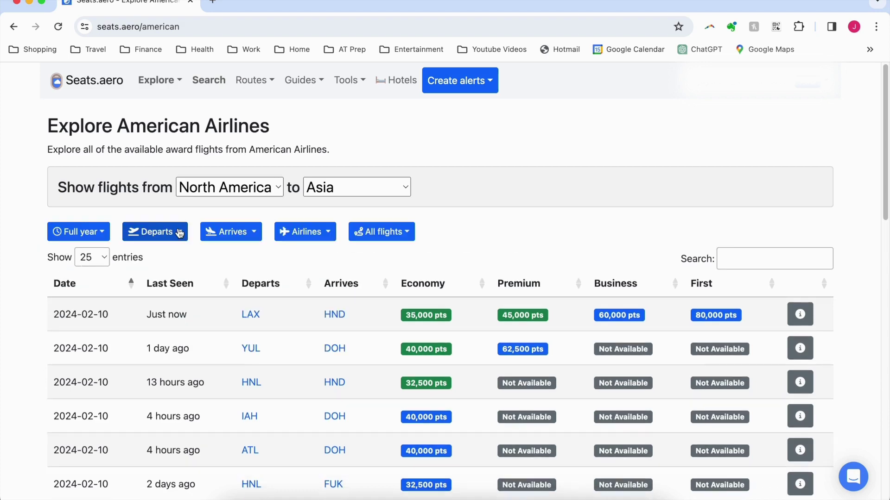
pyautogui.click(180, 233)
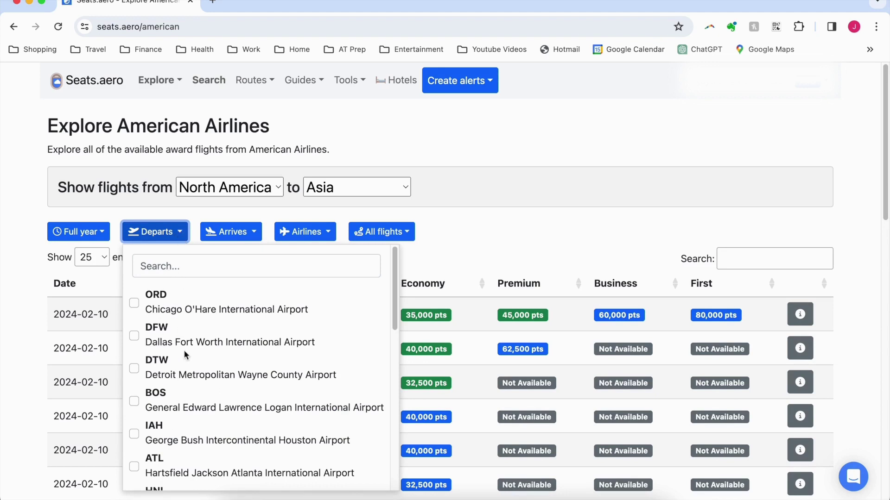
pyautogui.click(464, 246)
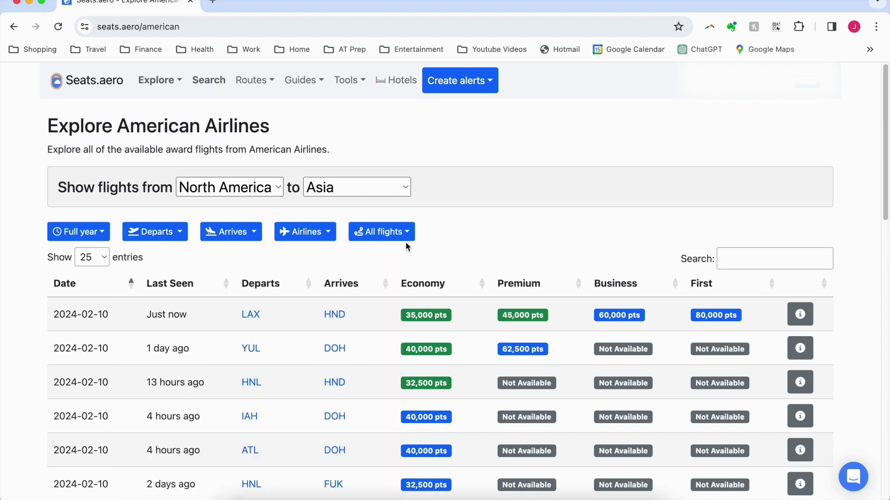
# Step: Filter the arrival airports for TYO and include Tokyo Haneda (HND) and Narita (NRT)
pyautogui.click(249, 234)
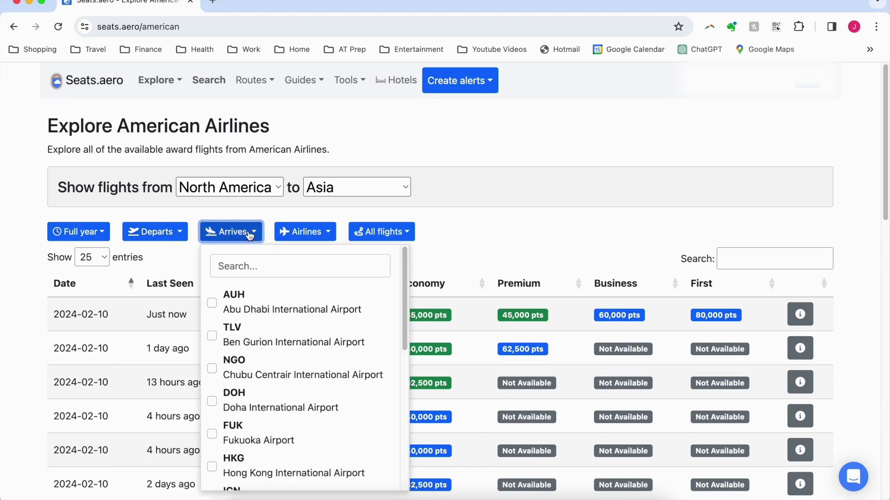
pyautogui.click(255, 266)
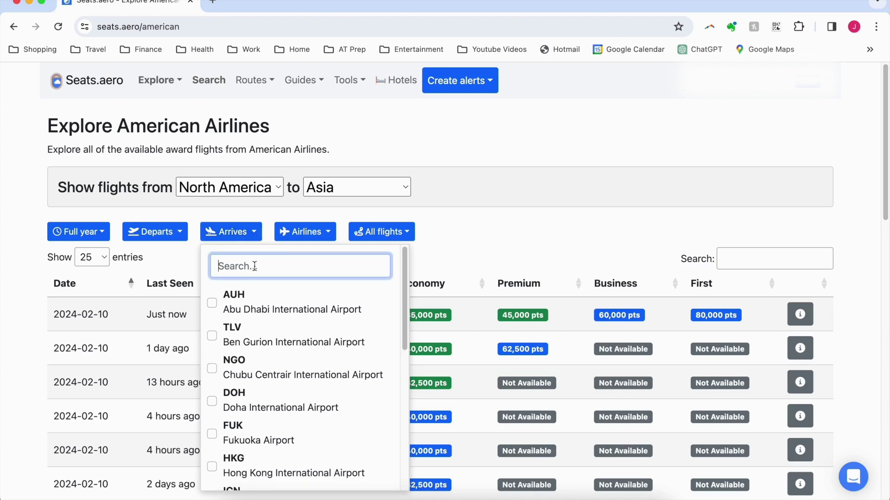
pyautogui.write('TYO')
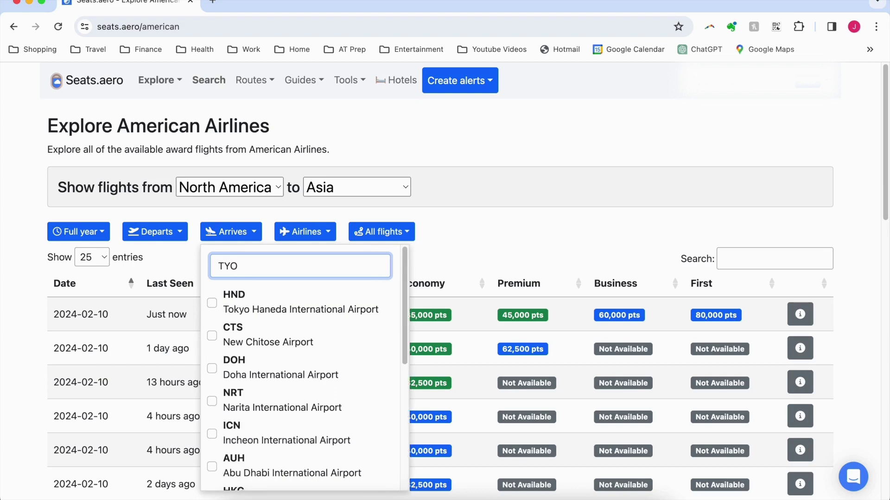
pyautogui.click(212, 303)
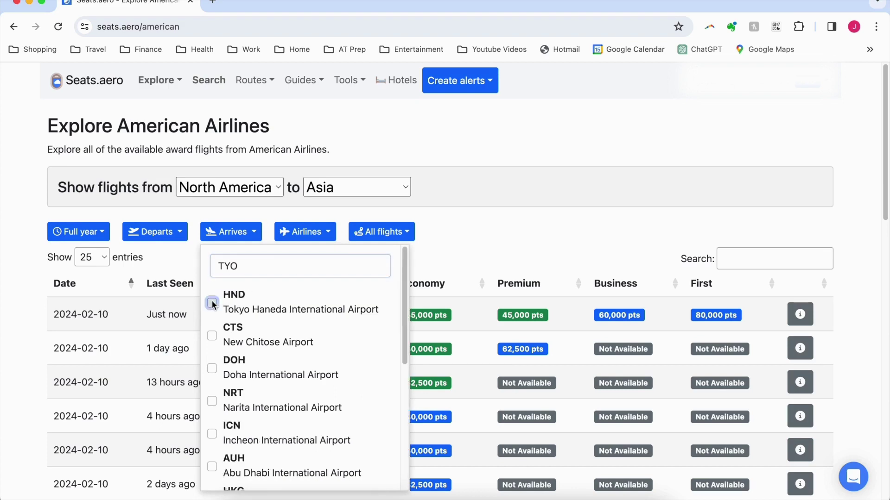
pyautogui.click(212, 401)
pyautogui.click(528, 208)
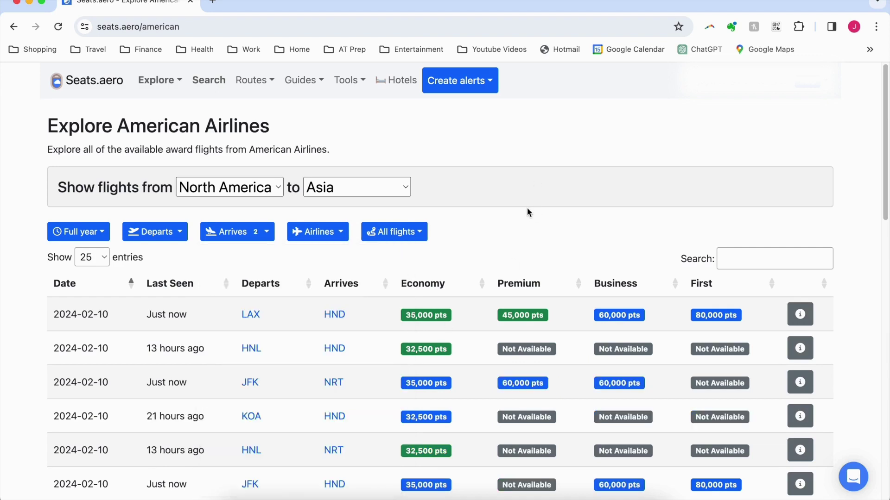
# Step: Check the airline filter's options and limit the results to direct flights only
pyautogui.click(333, 232)
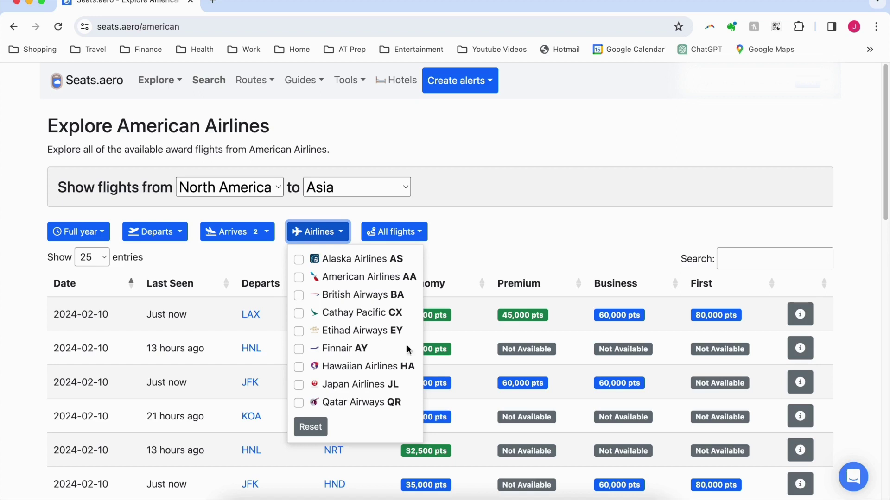
pyautogui.click(498, 223)
pyautogui.click(413, 241)
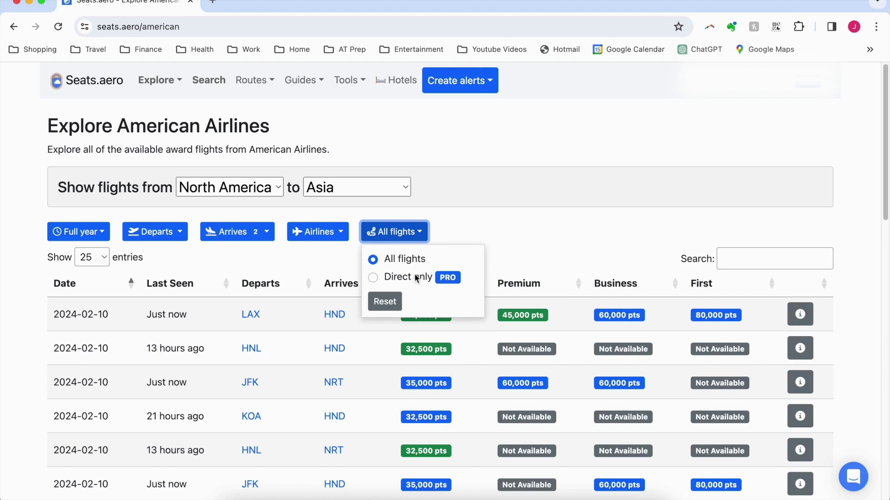
pyautogui.click(373, 278)
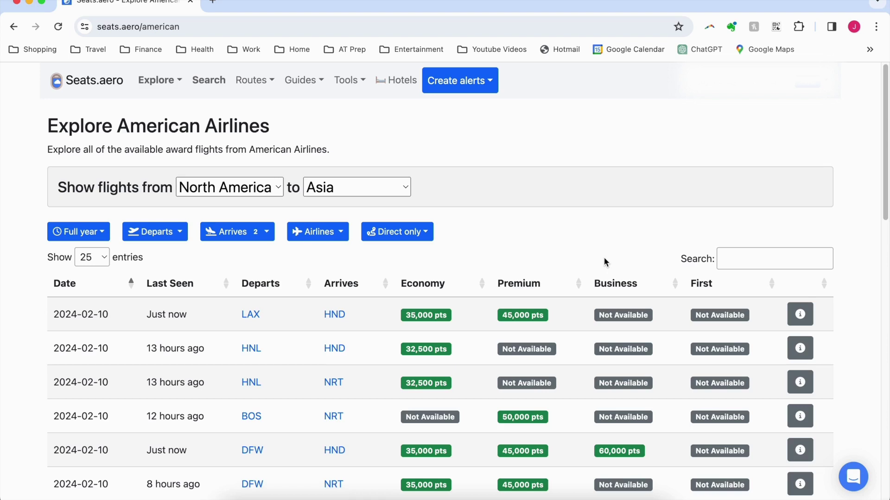
# Step: Sort the flights by lowest Business and by lowest First points, checking the carrier of the top fare each time
pyautogui.click(624, 289)
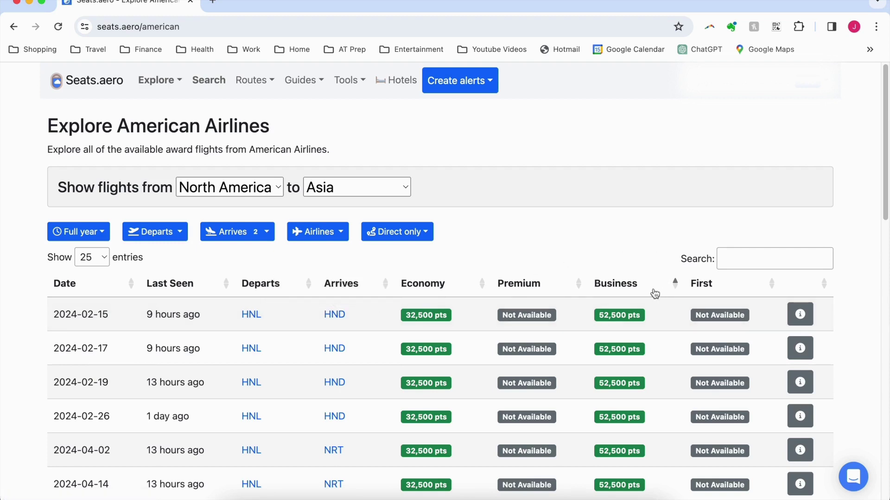
pyautogui.moveTo(628, 316)
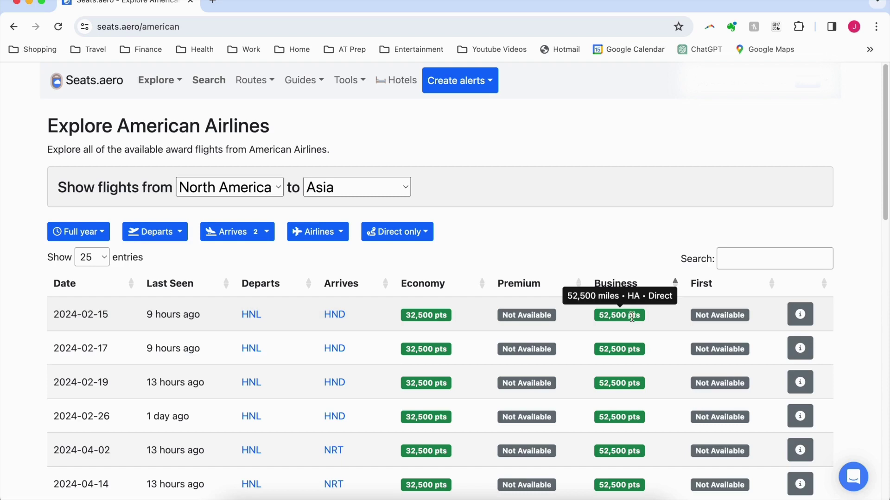
pyautogui.click(713, 289)
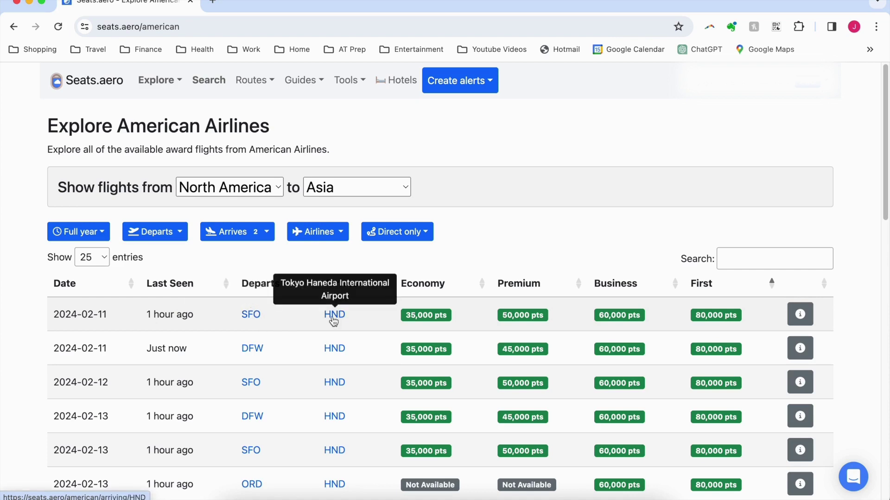
pyautogui.moveTo(716, 317)
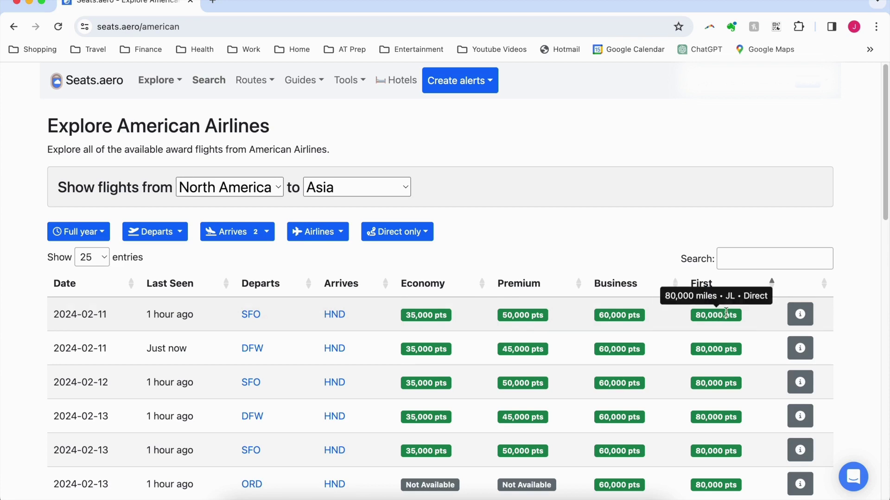
# Step: Open the First class details of the 2024-02-11 SFO to HND flight and proceed to booking via American Airlines
pyautogui.click(807, 319)
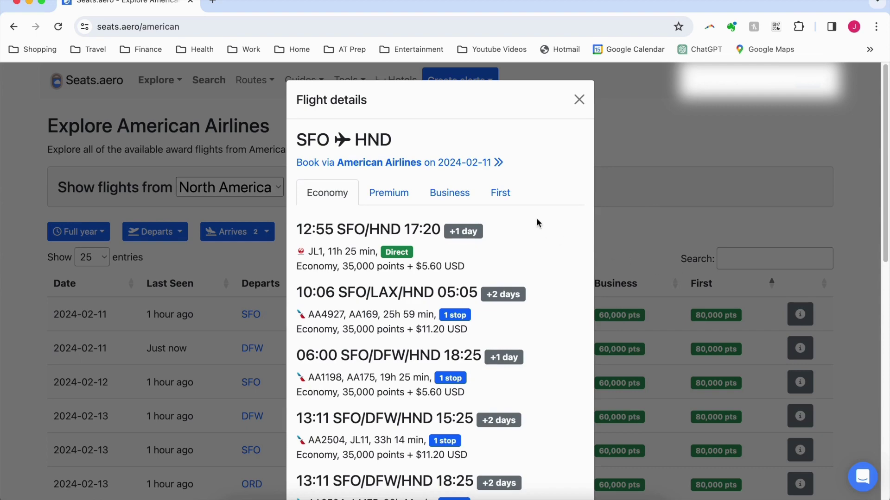
pyautogui.click(509, 200)
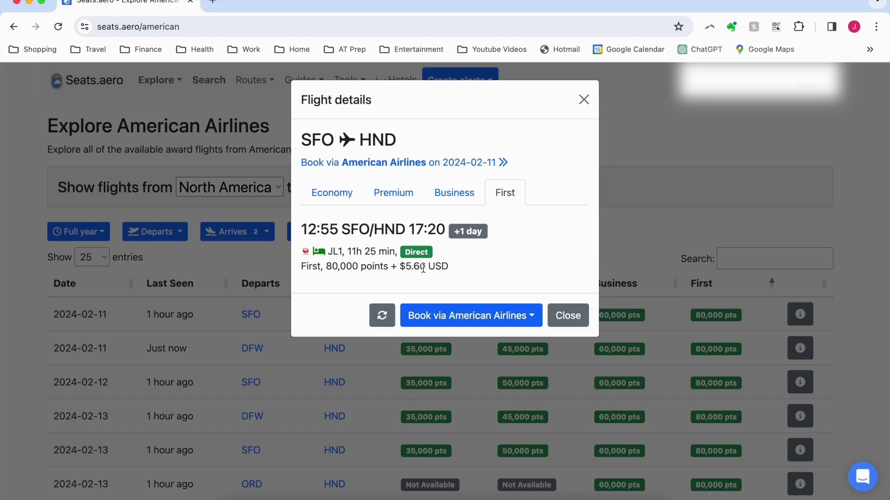
pyautogui.click(499, 316)
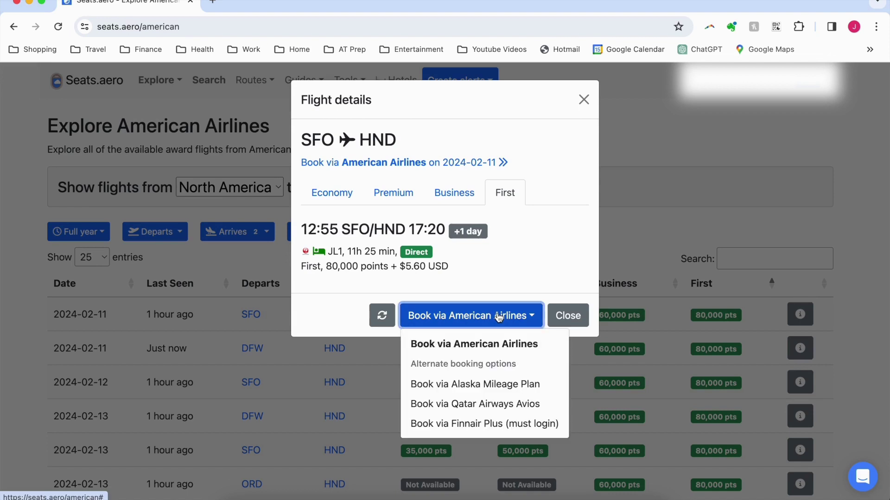
pyautogui.click(505, 344)
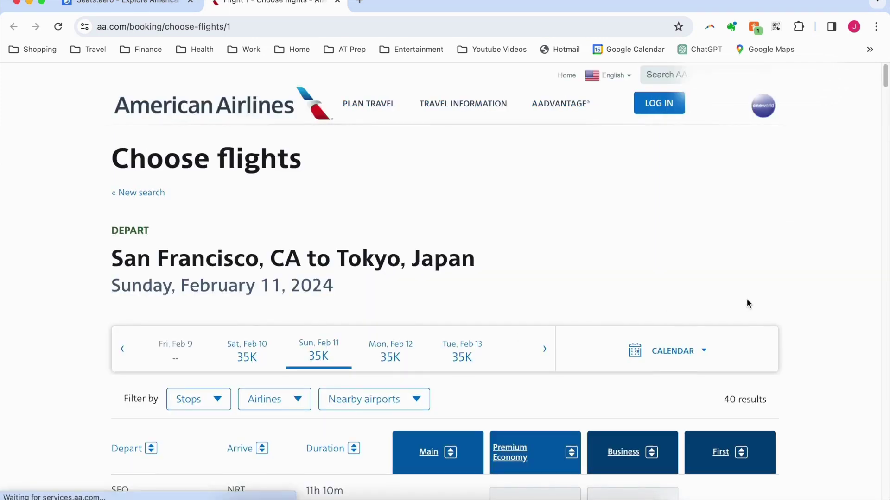
# Step: Sort the American Airlines flights by First and select the 80K First fare on the 12:55 PM nonstop to HND
pyautogui.scroll(-2, 788, 334)
pyautogui.click(739, 379)
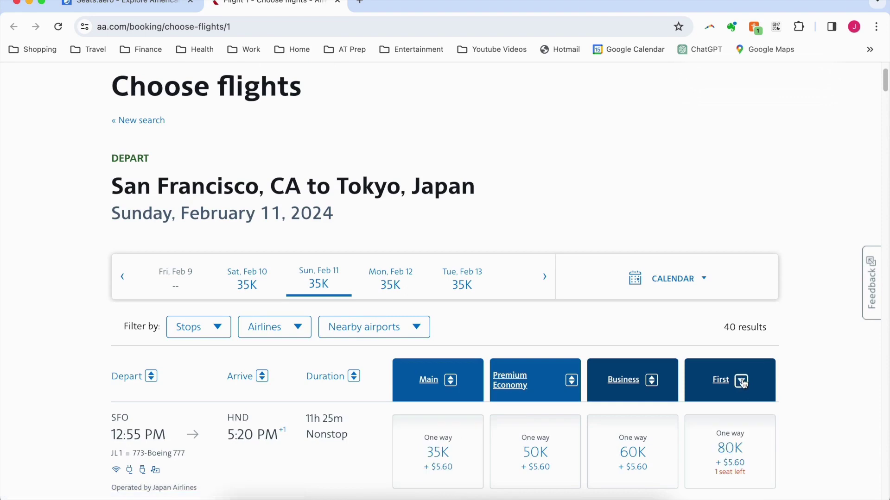
pyautogui.scroll(-5, 744, 374)
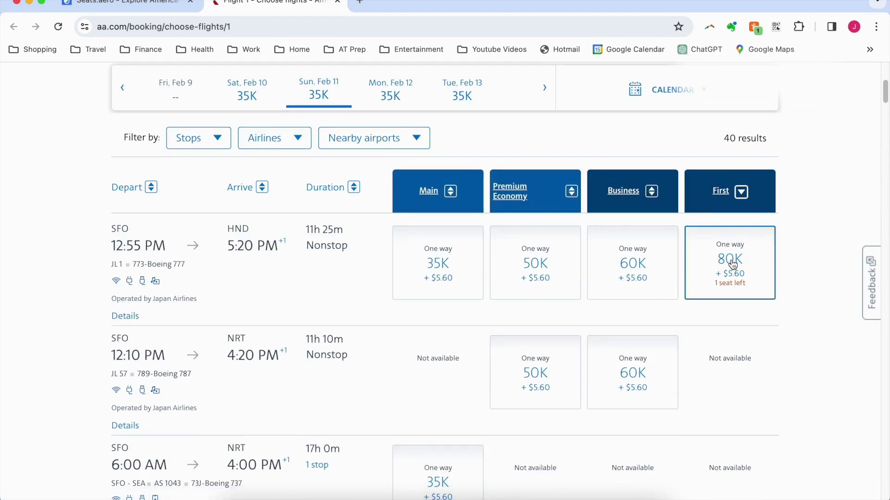
pyautogui.scroll(6, 733, 264)
pyautogui.scroll(-4, 708, 273)
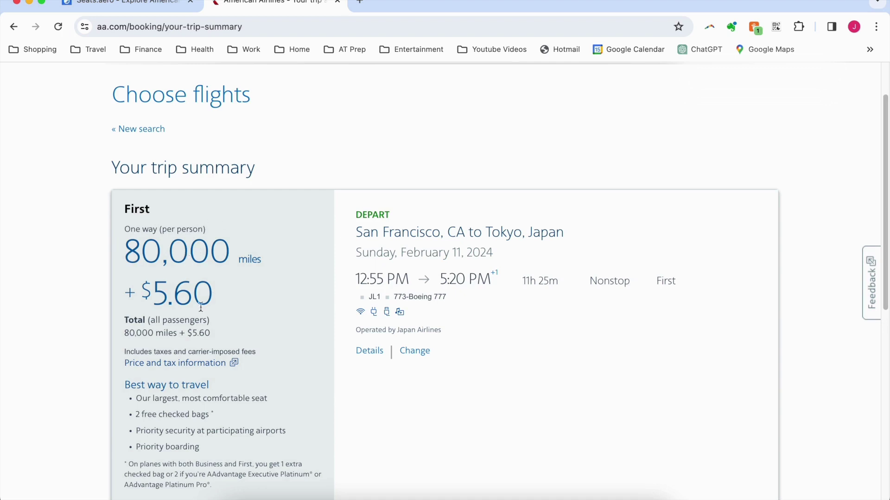
# Step: Review the miles and fees in the trip summary, and close the booking page and the flight details
pyautogui.moveTo(217, 304); pyautogui.dragTo(131, 257)
pyautogui.click(271, 286)
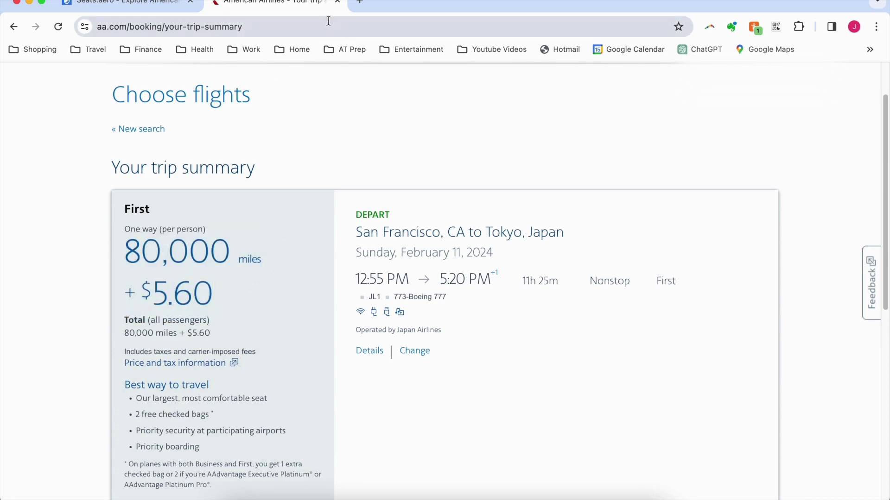
pyautogui.click(337, 2)
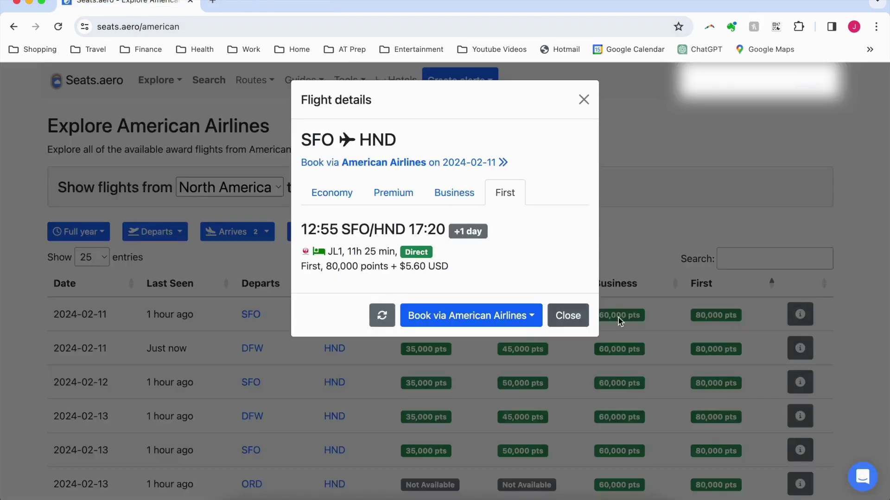
pyautogui.click(574, 315)
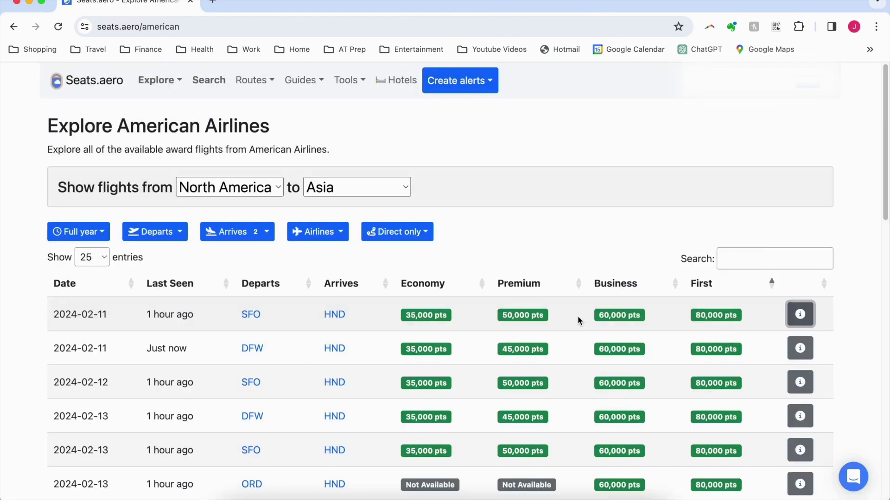
# Step: Sort the Seats.aero results by date with the latest departures first and check the top row's Business fare
pyautogui.click(104, 288)
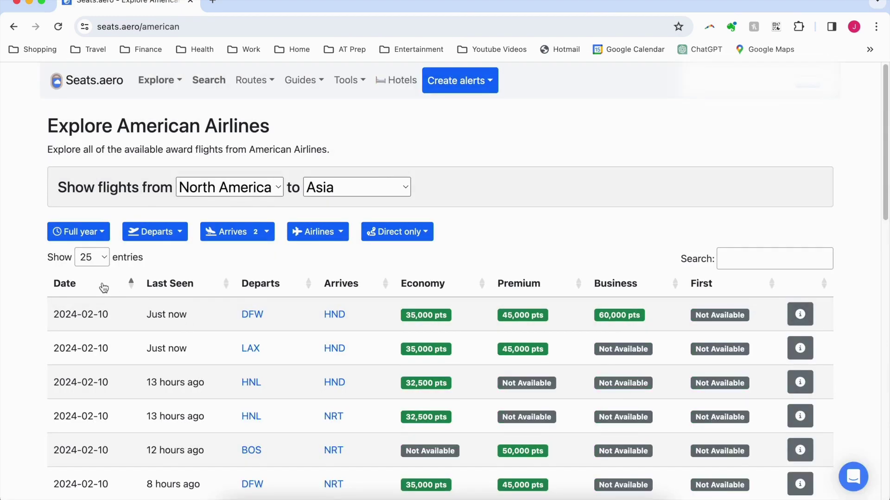
pyautogui.click(104, 288)
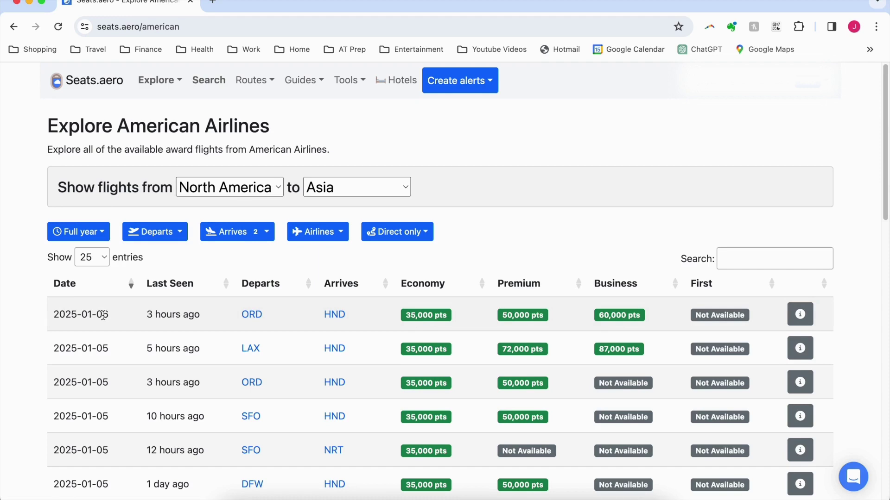
pyautogui.moveTo(619, 312)
# Step: Open the route search and review the flexible date range options, keeping +/- 14 days
pyautogui.click(209, 81)
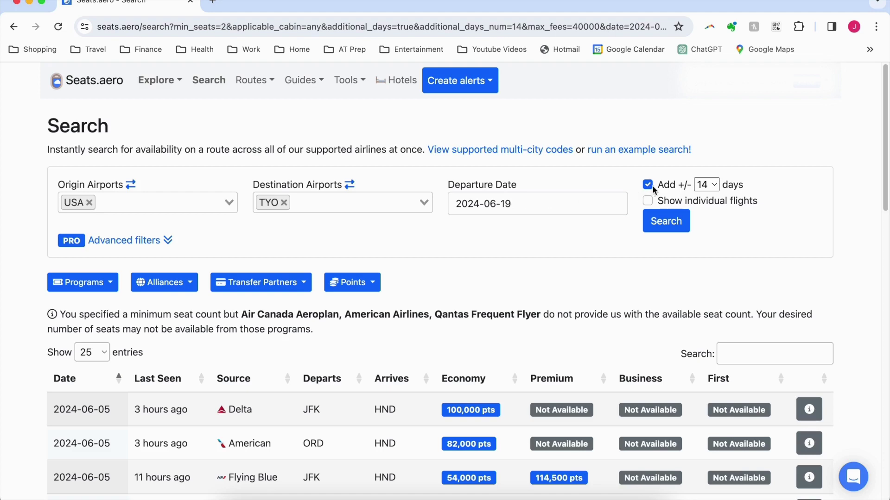
pyautogui.click(710, 184)
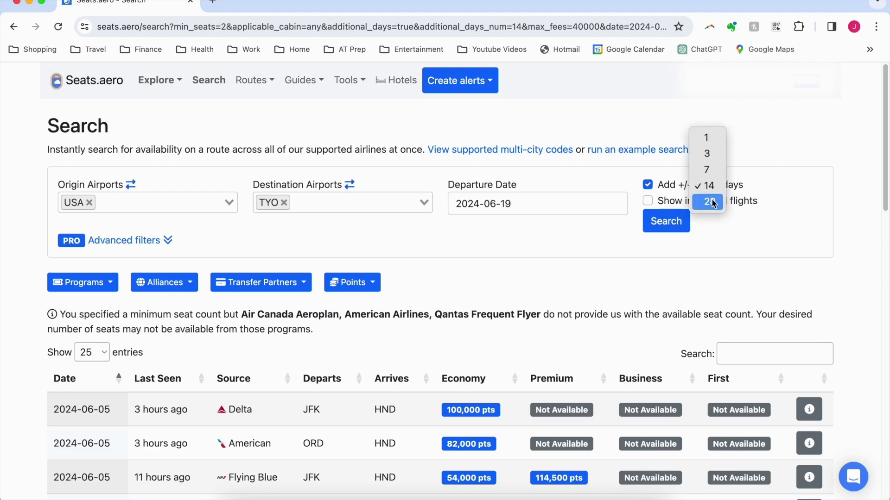
pyautogui.click(708, 185)
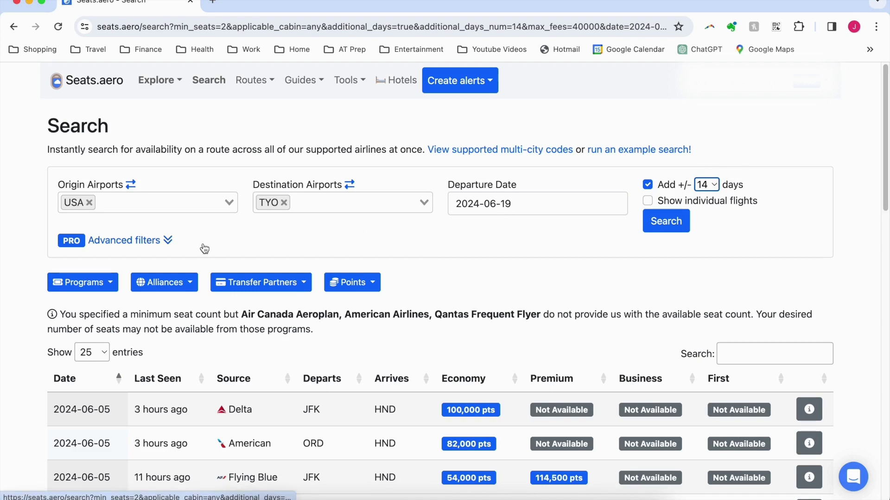
# Step: Expand the advanced filters and review the operating carrier codes and the cabin options, keeping Any cabin
pyautogui.click(167, 242)
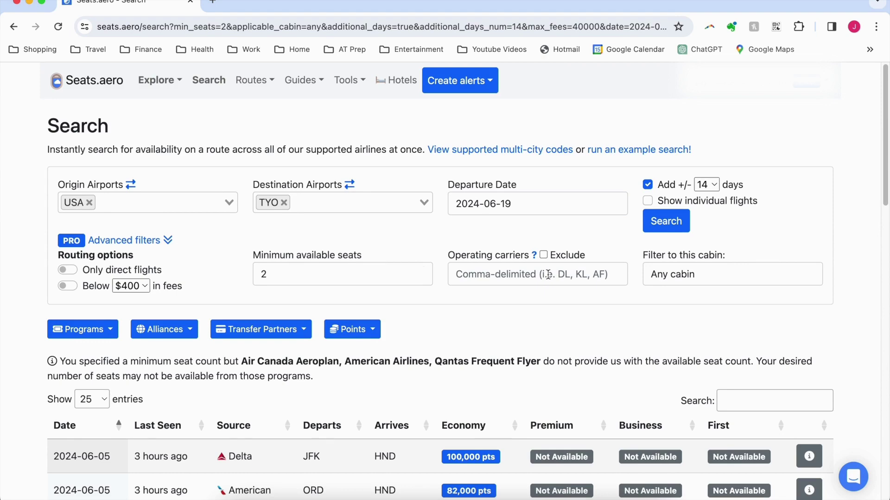
pyautogui.click(534, 257)
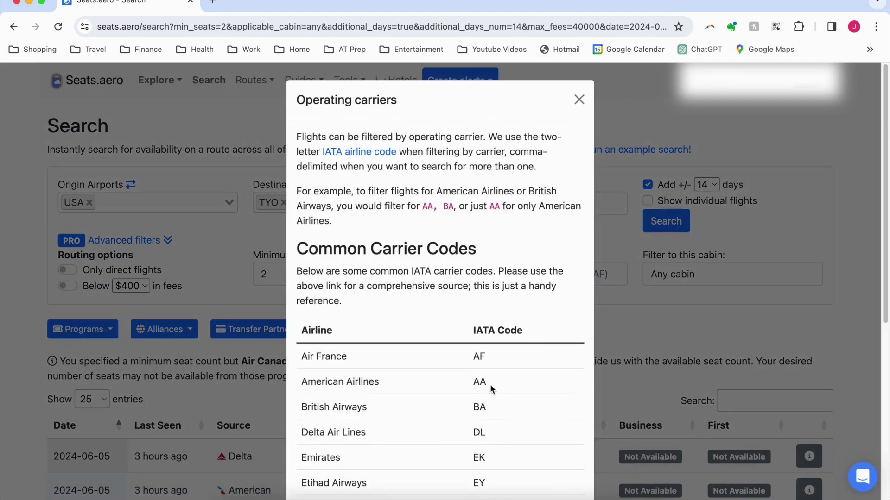
pyautogui.scroll(-6, 490, 385)
pyautogui.scroll(3, 491, 385)
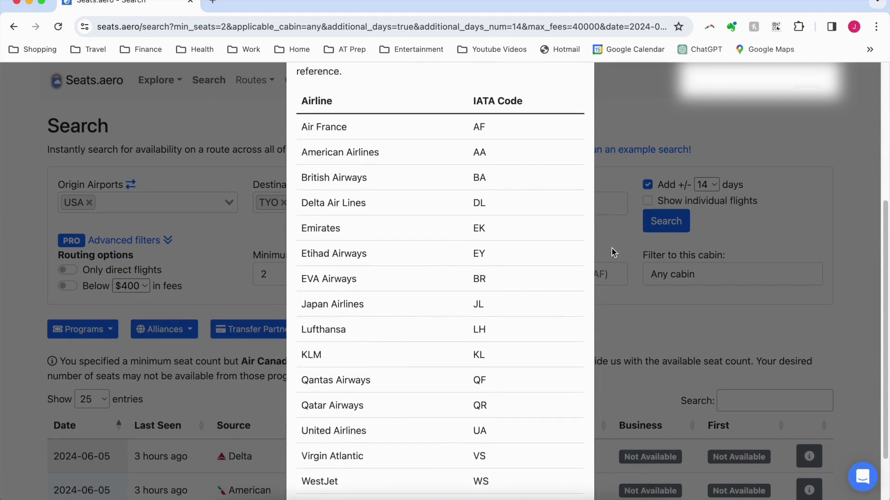
pyautogui.click(611, 250)
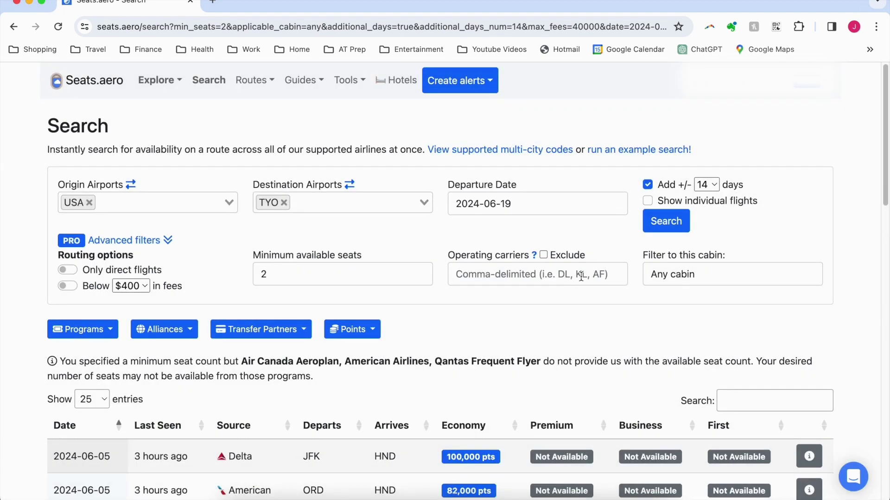
pyautogui.click(670, 275)
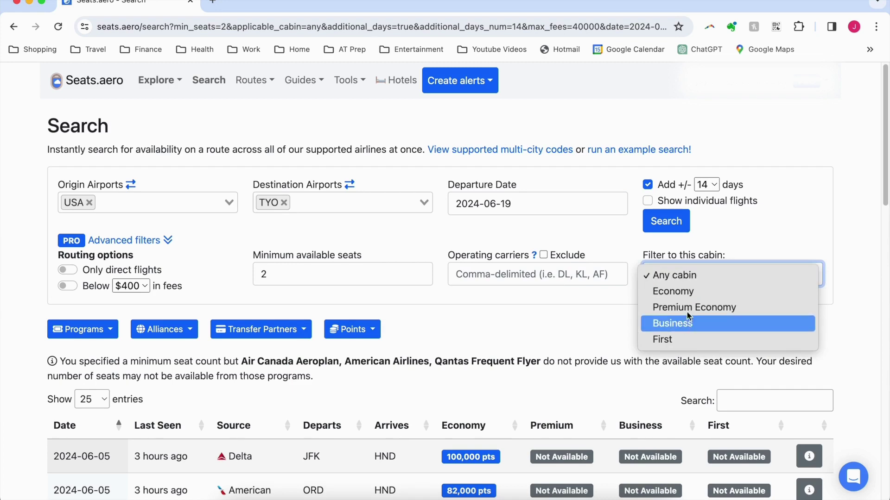
pyautogui.click(627, 251)
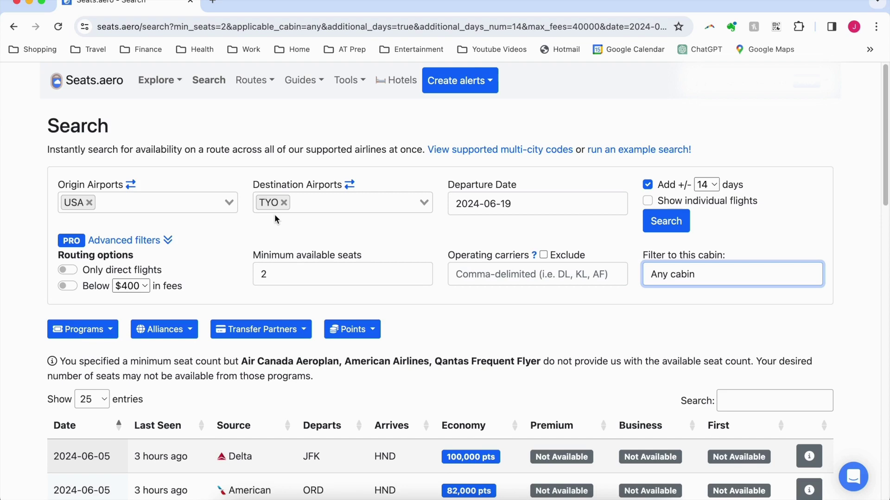
# Step: Clear the TYO destination, look up "austr" among the destination airports, and discard that entry
pyautogui.click(283, 202)
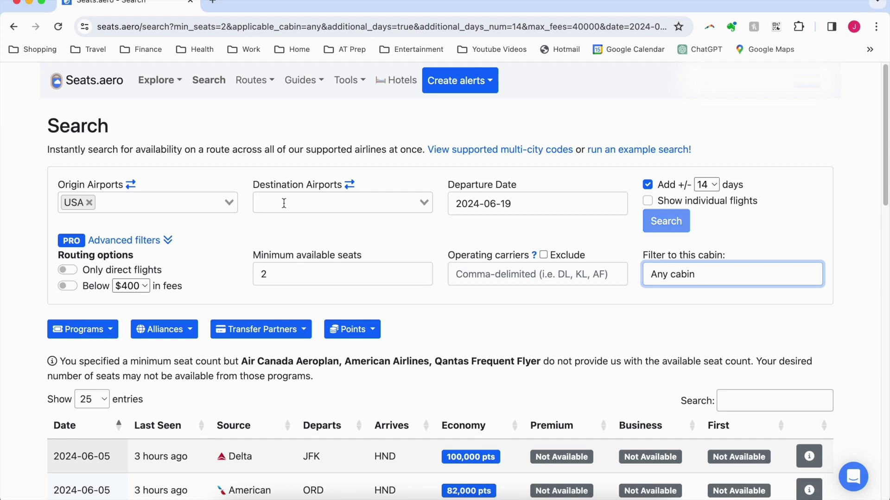
pyautogui.click(284, 203)
pyautogui.write('austr')
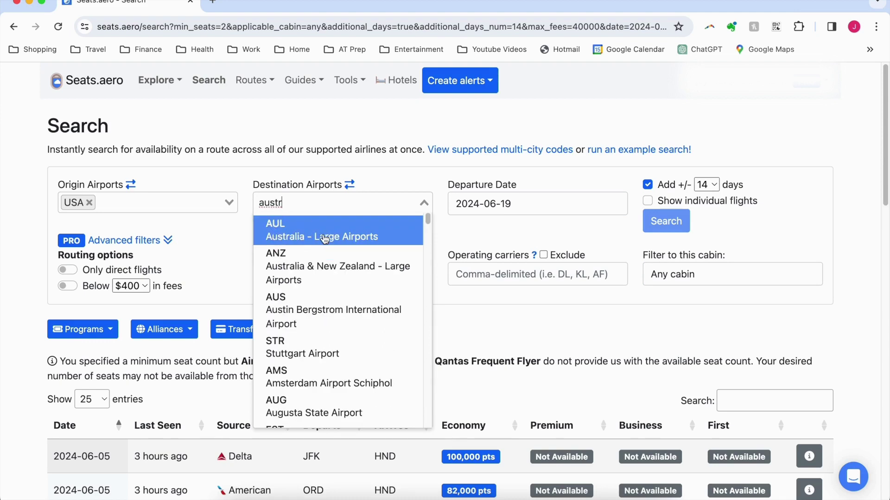
pyautogui.press('BackSpace')
pyautogui.press('BackSpace')
pyautogui.press('BackSpace')
pyautogui.press('BackSpace')
pyautogui.press('BackSpace')
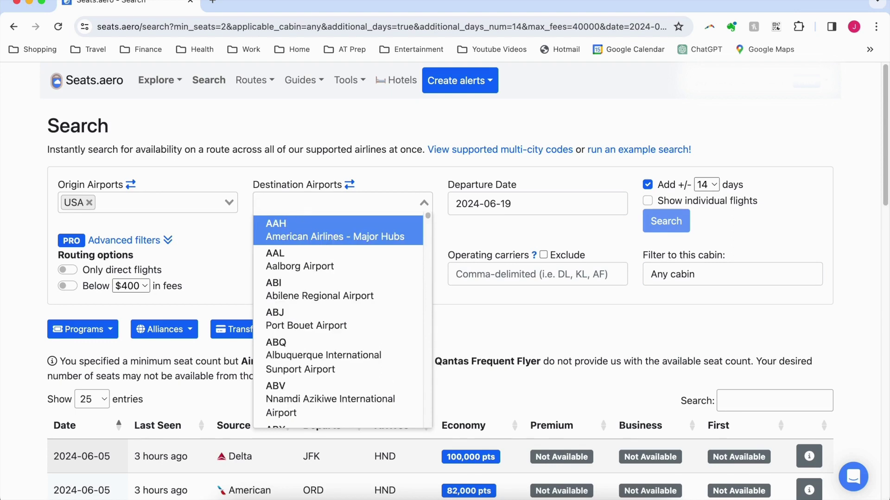
# Step: Set the destination to TYO, Tokyo, Japan Metropolitan Area
pyautogui.write('tyo')
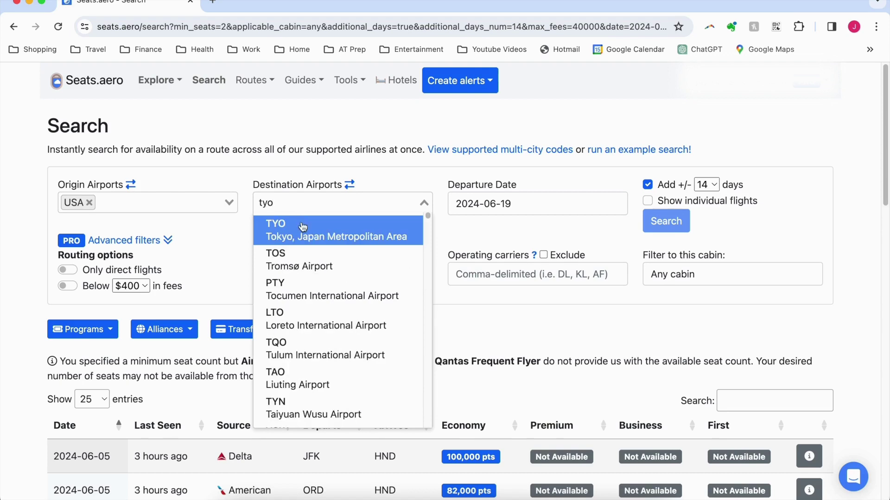
pyautogui.click(303, 227)
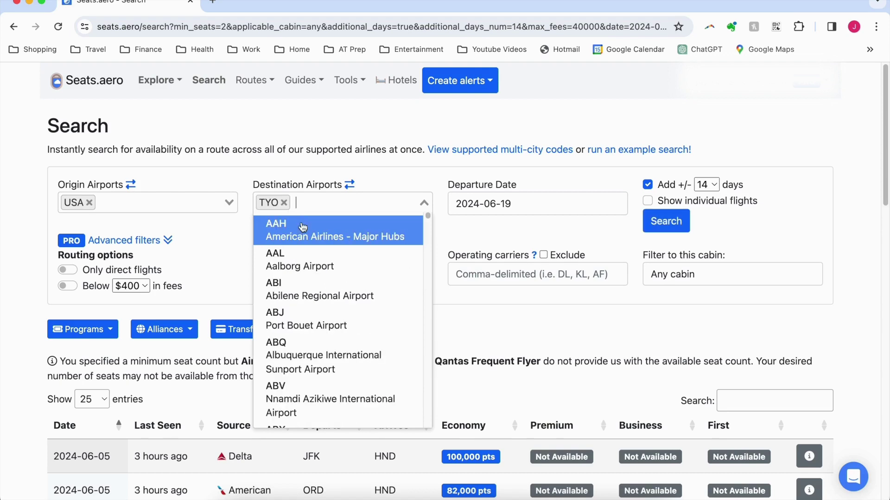
pyautogui.click(473, 237)
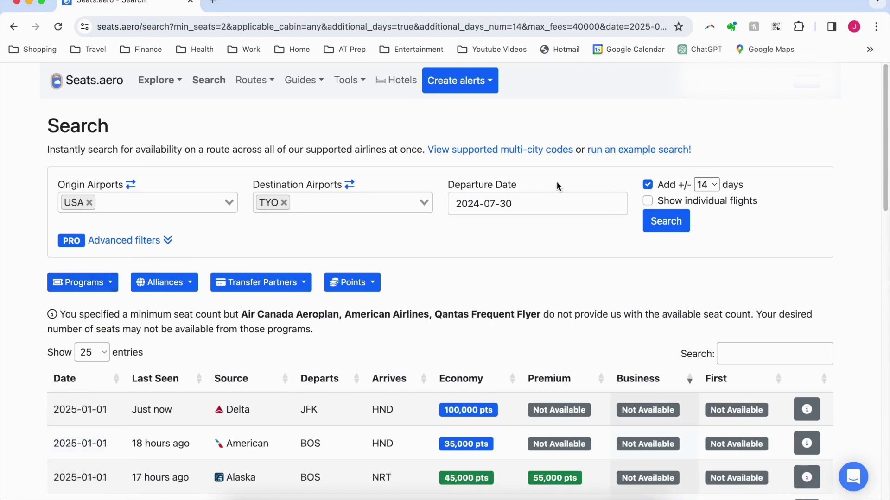
# Step: Set the departure date to 2025-01-15 and run the USA to TYO search
pyautogui.click(534, 202)
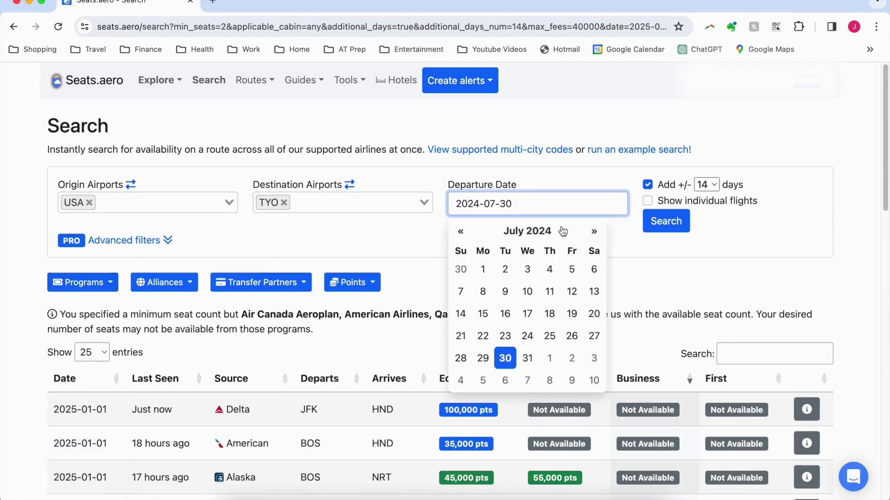
pyautogui.click(595, 233)
pyautogui.click(594, 232)
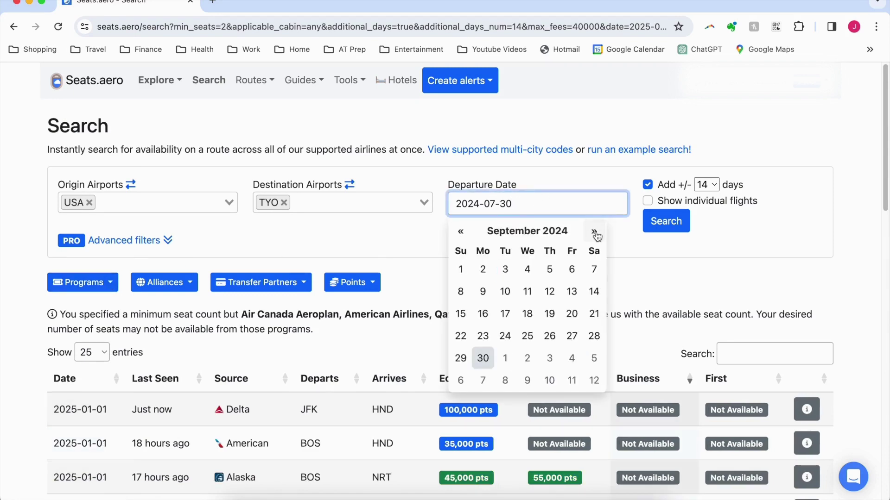
pyautogui.click(595, 233)
pyautogui.click(595, 232)
pyautogui.click(595, 233)
pyautogui.click(594, 233)
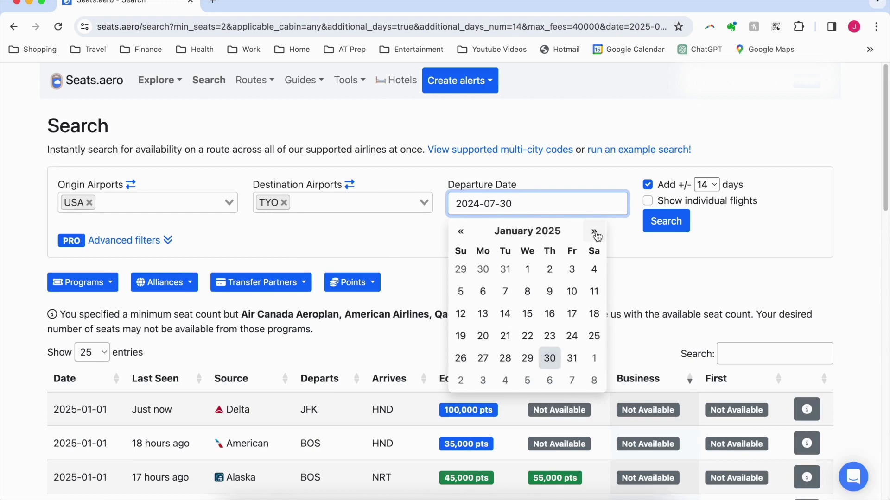
pyautogui.click(532, 314)
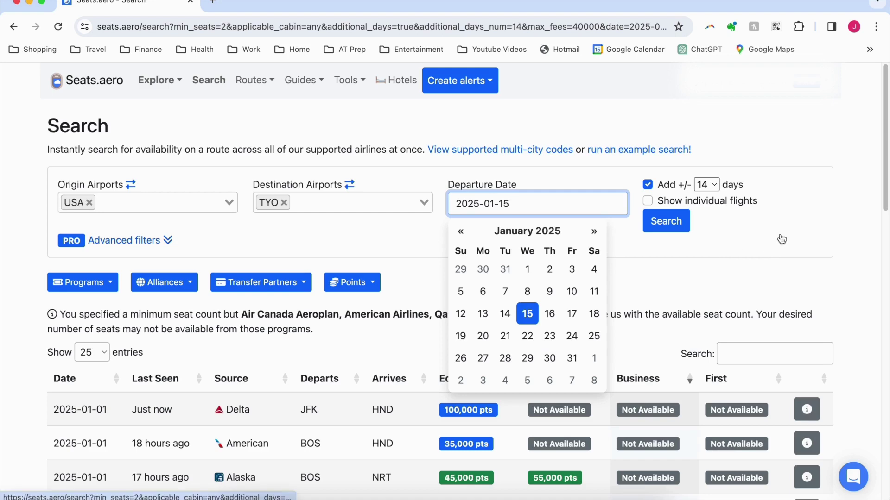
pyautogui.click(777, 121)
pyautogui.click(671, 227)
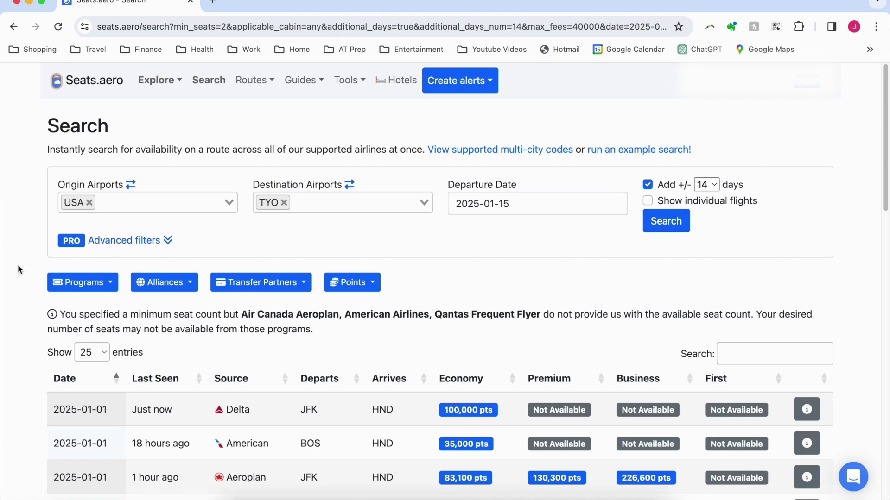
# Step: Review the result filters for programs, alliances, transfer partners and points without applying any
pyautogui.click(103, 287)
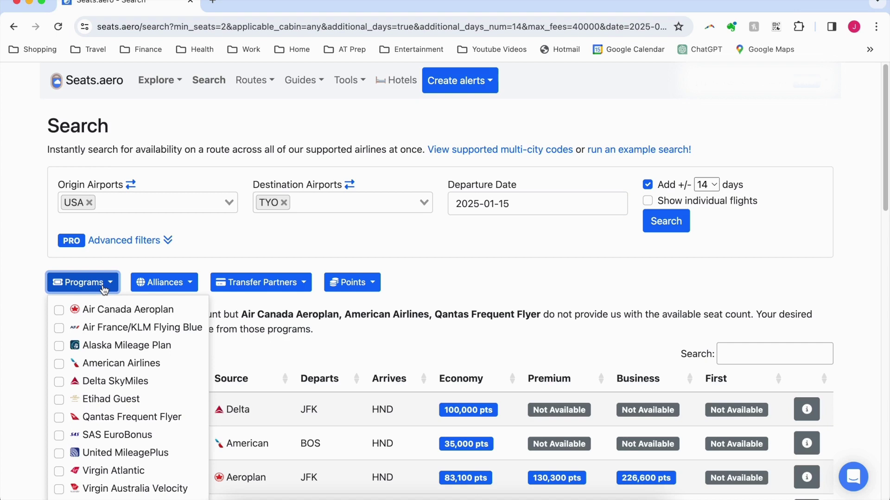
pyautogui.click(149, 288)
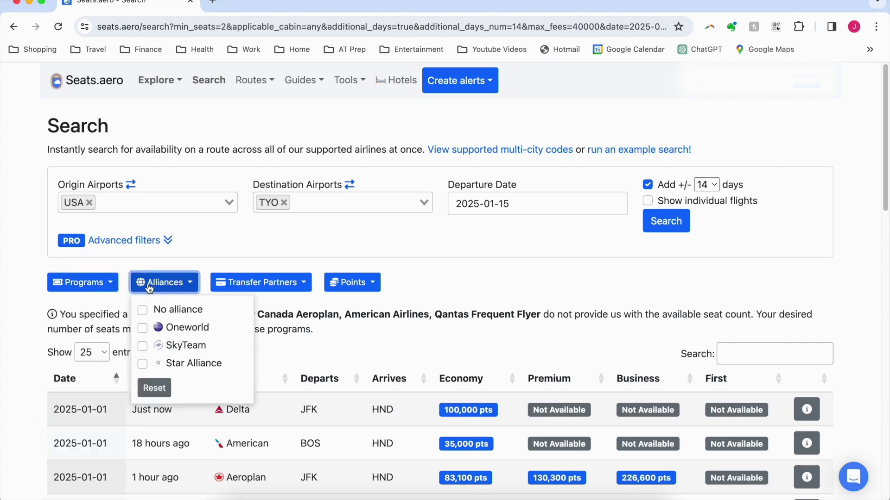
pyautogui.click(243, 287)
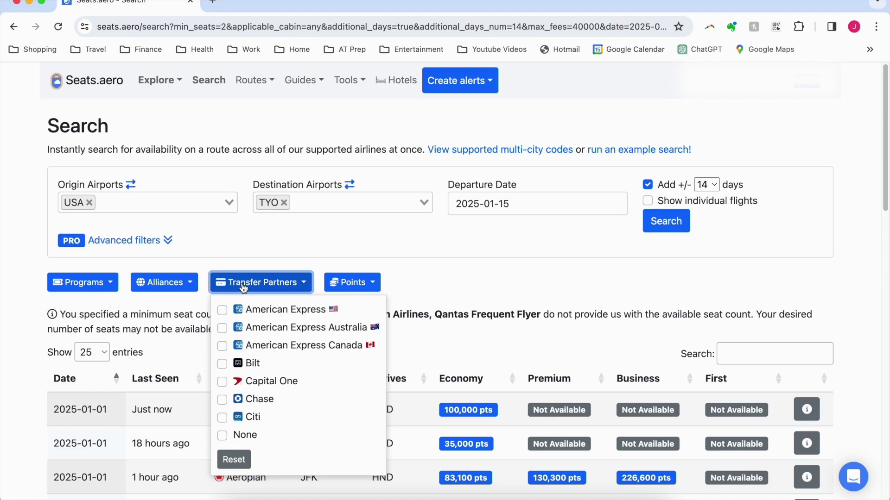
pyautogui.click(361, 281)
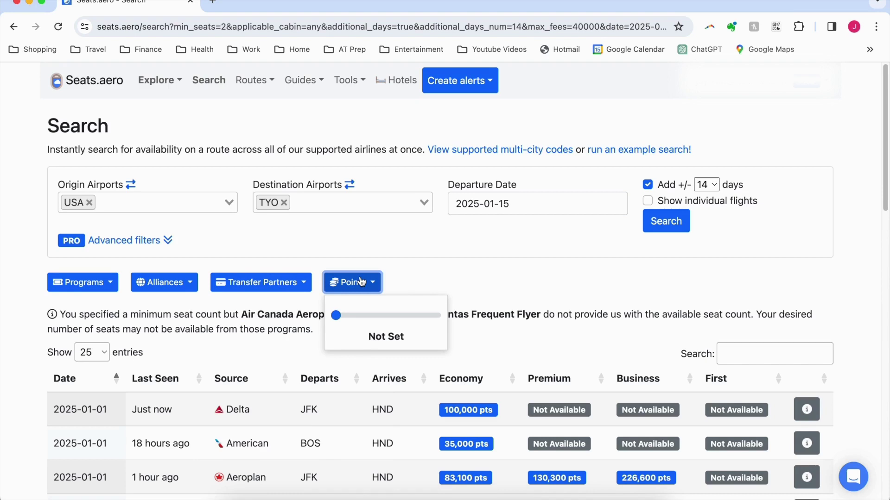
pyautogui.click(551, 279)
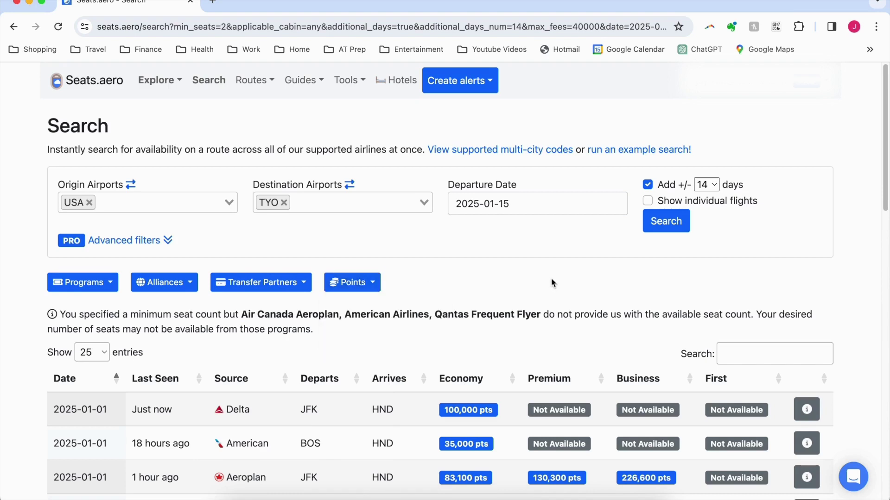
# Step: Sort the search results by Business fare with the lowest points first
pyautogui.scroll(-1, 563, 295)
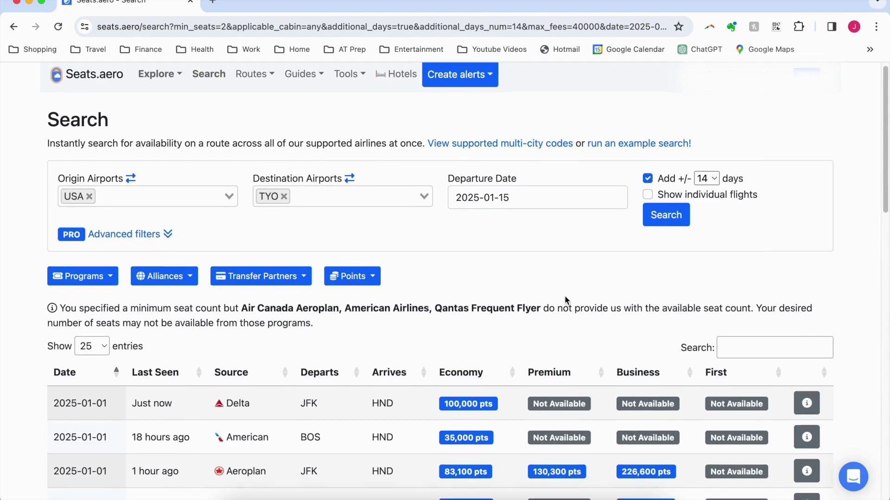
pyautogui.scroll(-3, 557, 357)
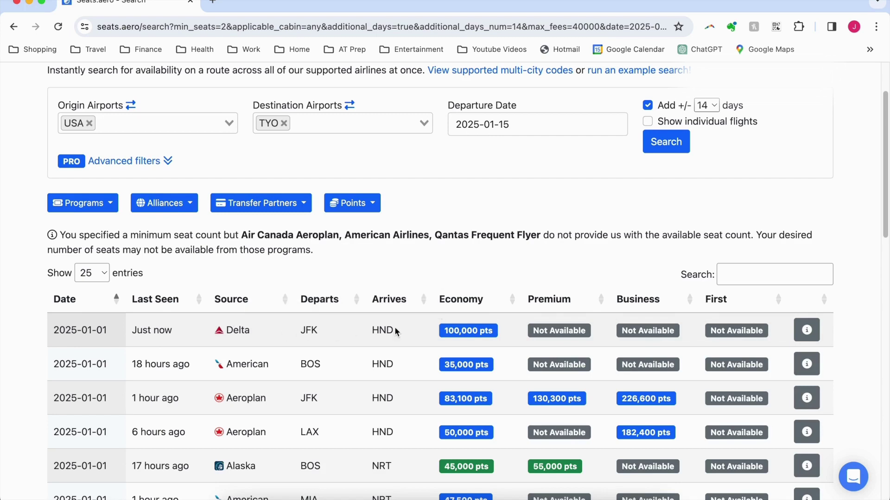
pyautogui.moveTo(391, 328)
pyautogui.click(655, 303)
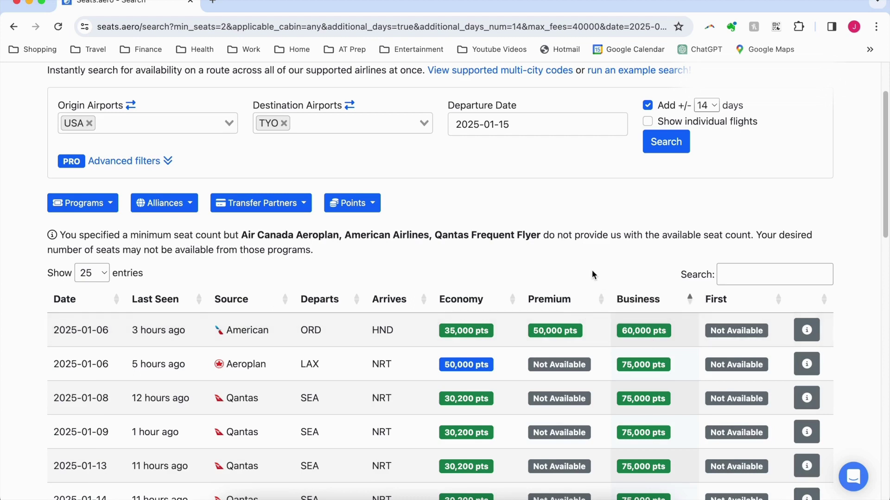
pyautogui.moveTo(451, 369)
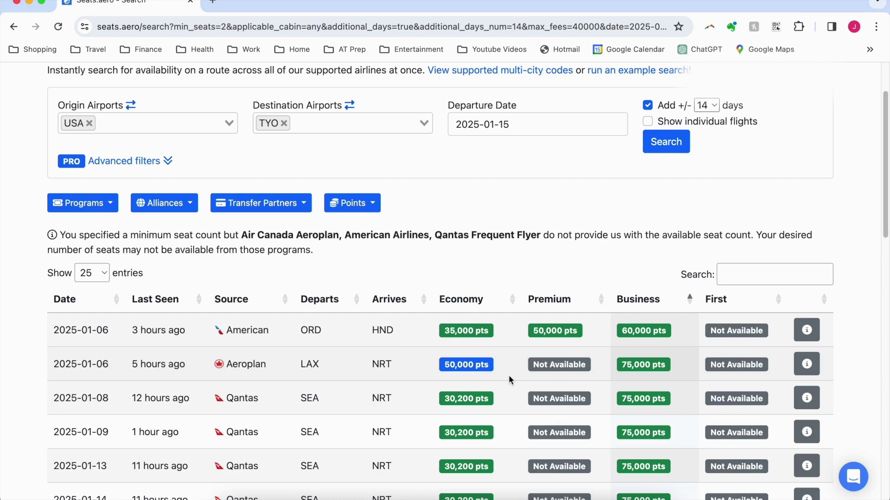
pyautogui.moveTo(490, 366)
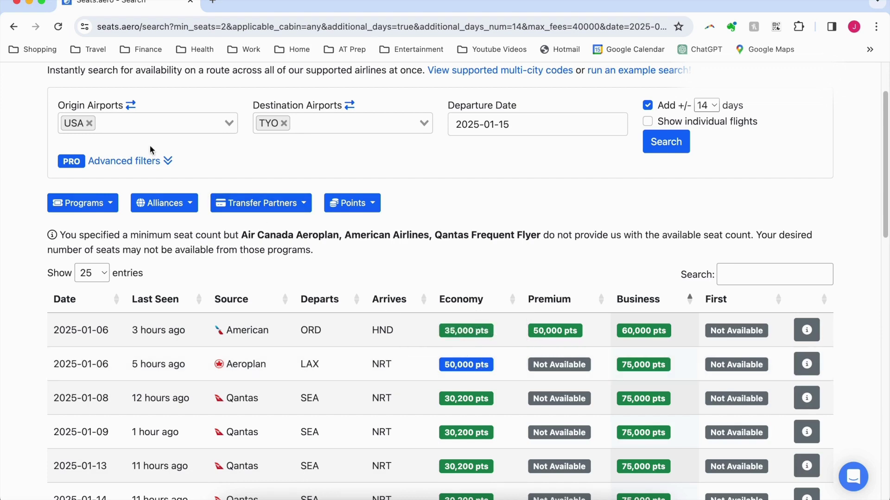
# Step: Review the advanced filters again, collapse them, and check the airports and Business fare of the top American row
pyautogui.click(155, 162)
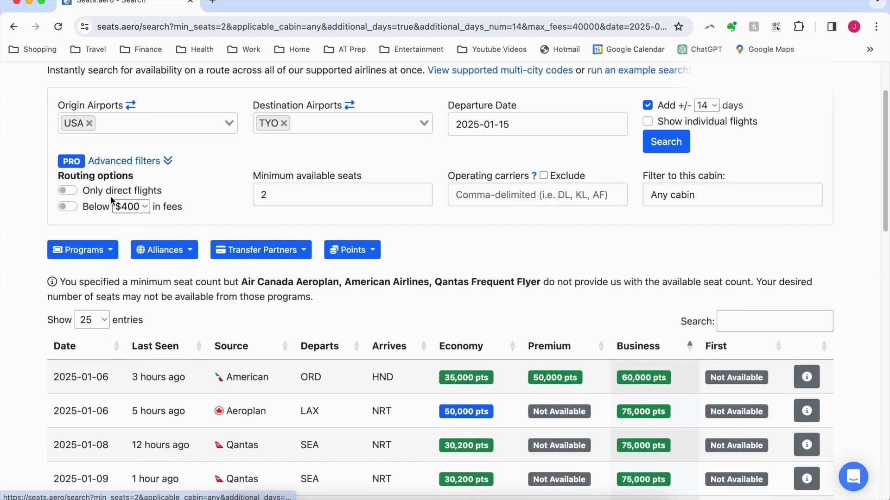
pyautogui.click(133, 163)
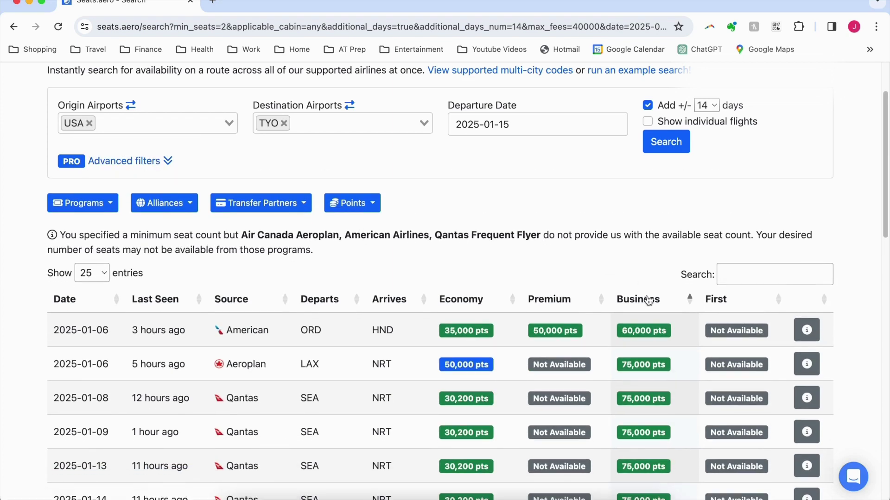
pyautogui.moveTo(648, 332)
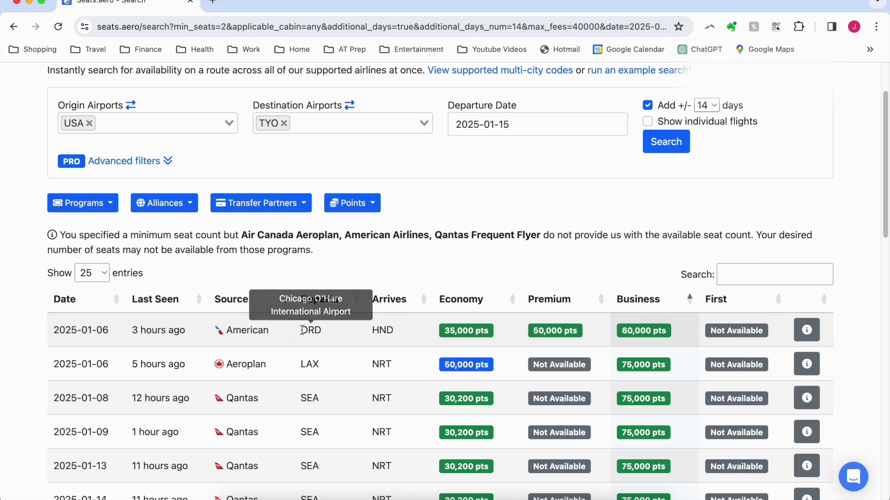
pyautogui.moveTo(389, 333)
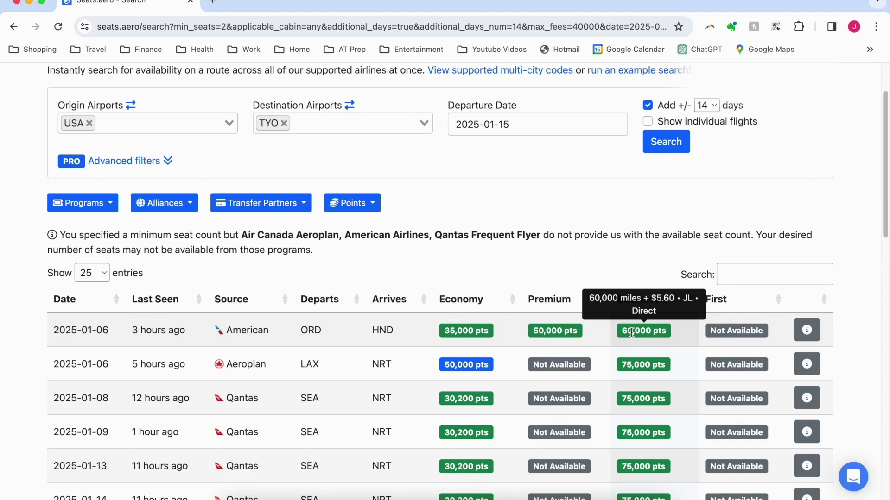
# Step: Open the flight details of the 2025-01-06 American ORD to HND row and review its Business flights down to the booking option
pyautogui.click(808, 330)
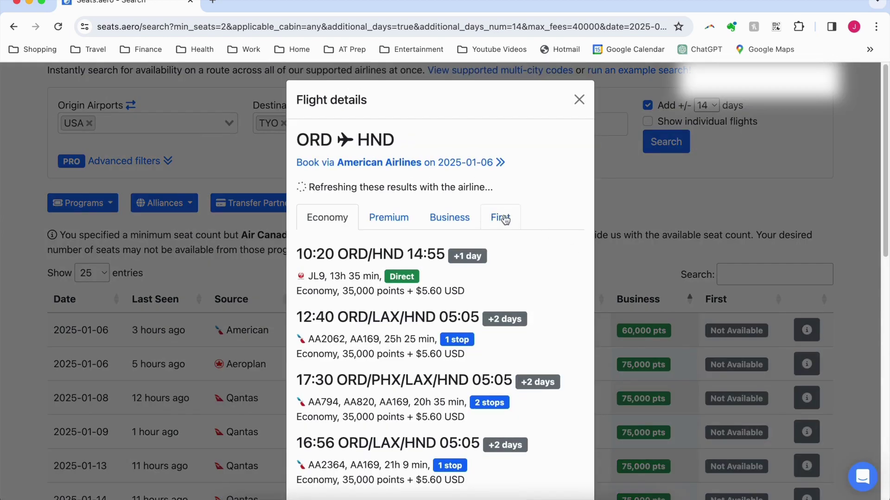
pyautogui.click(505, 220)
pyautogui.click(449, 220)
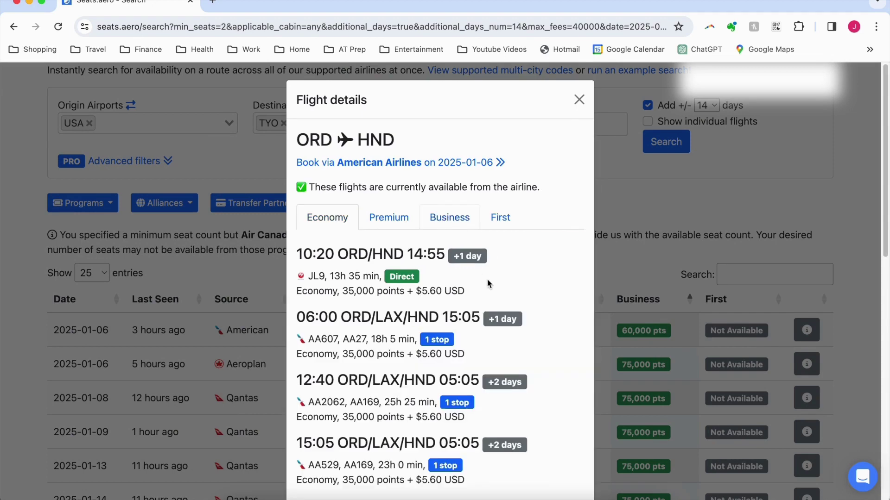
pyautogui.click(458, 220)
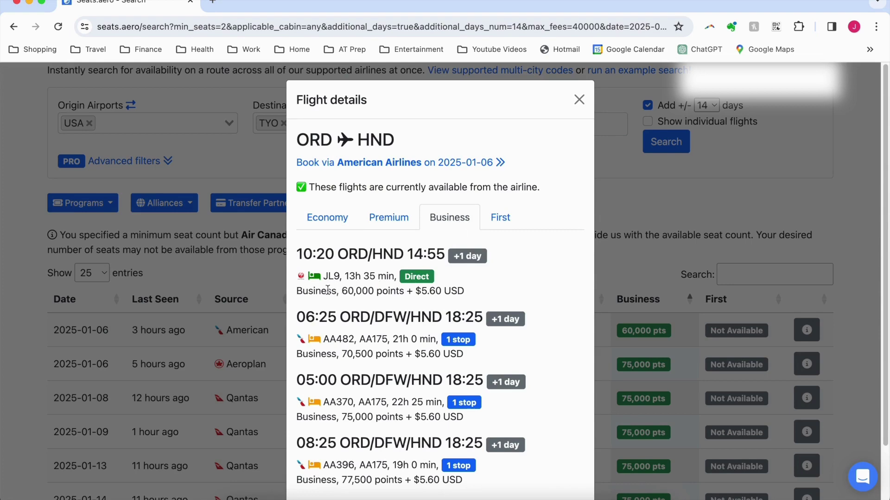
pyautogui.moveTo(313, 279)
pyautogui.scroll(-2, 546, 276)
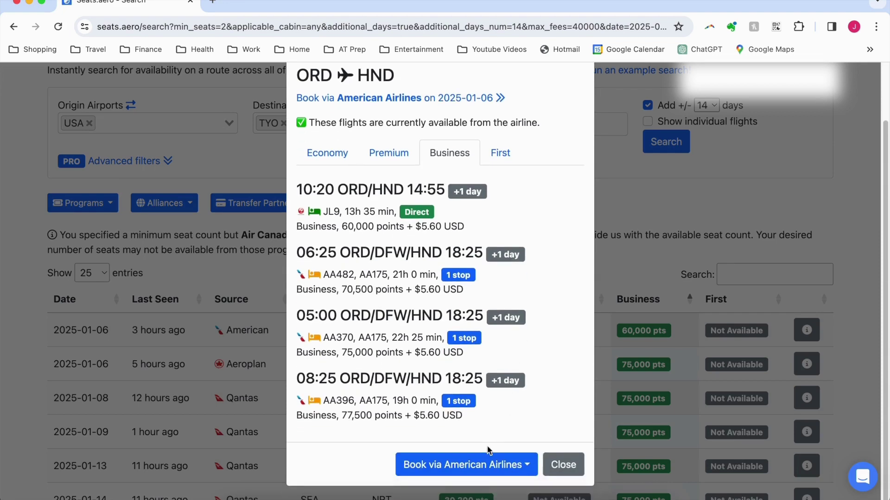
# Step: Open the American Airlines booking page for the ORD to HND flight, check its Business award fare, and close the page
pyautogui.click(486, 465)
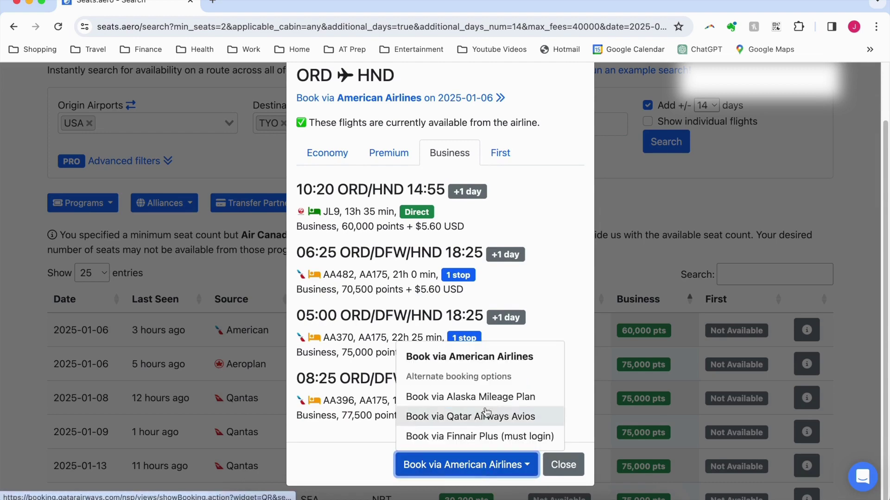
pyautogui.click(487, 364)
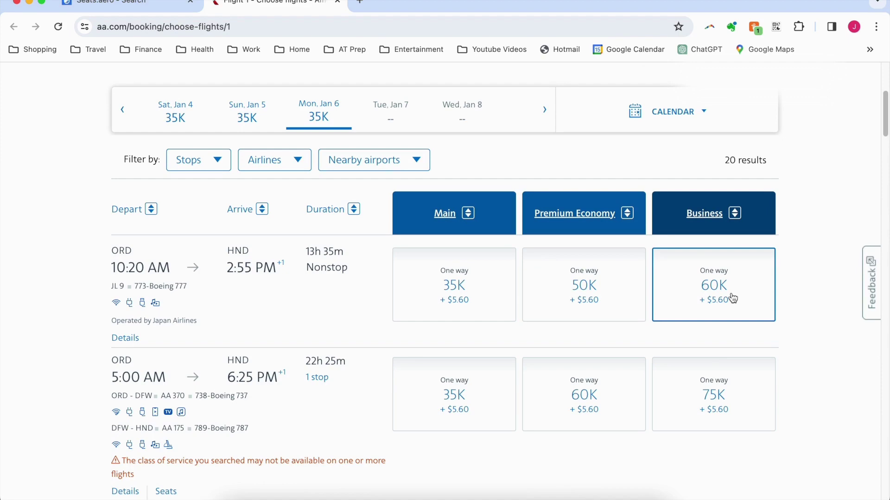
pyautogui.press('super+w')
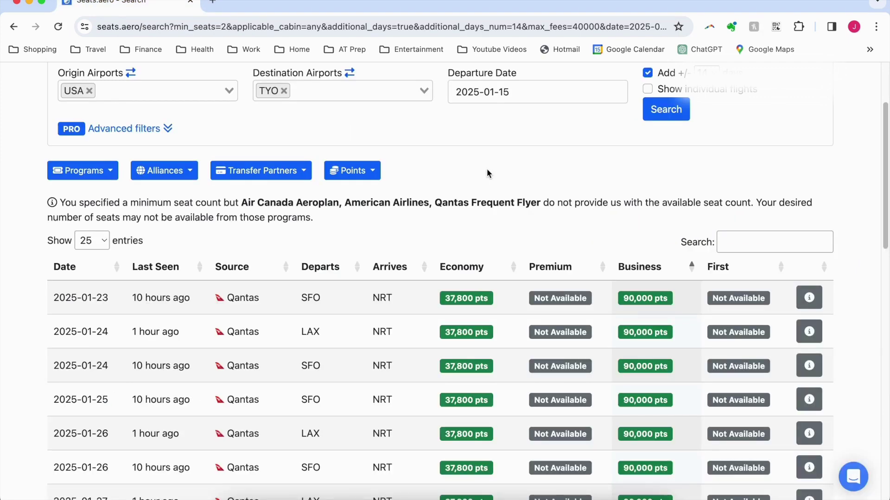
# Step: Browse the third page of results and check the Business and First fares of the Qantas JFK to HND row dated 2025-01-19
pyautogui.scroll(-10, 488, 174)
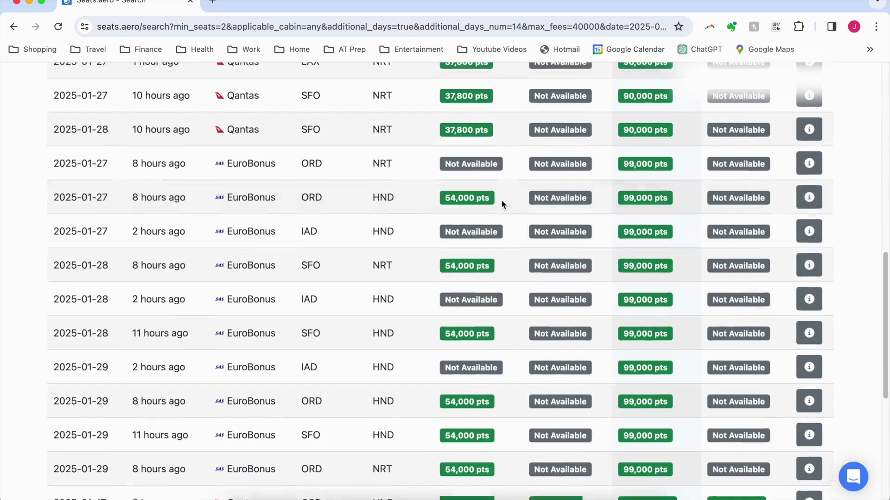
pyautogui.scroll(-5, 518, 253)
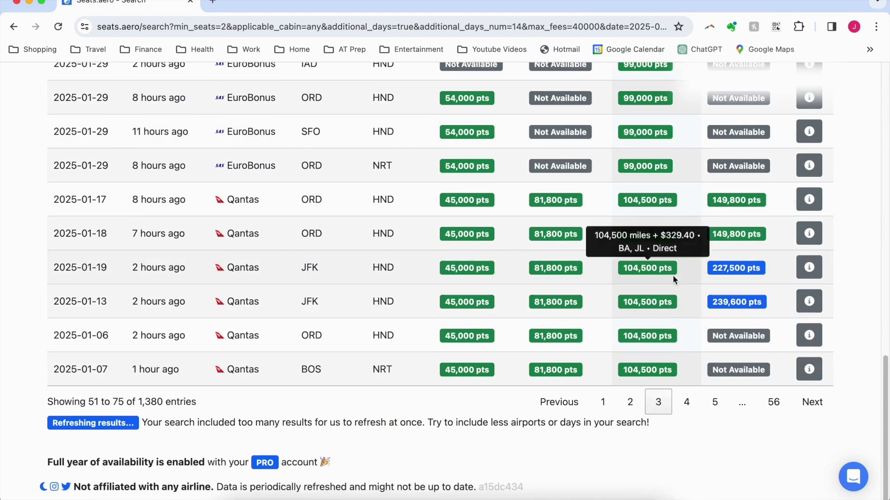
pyautogui.moveTo(718, 271)
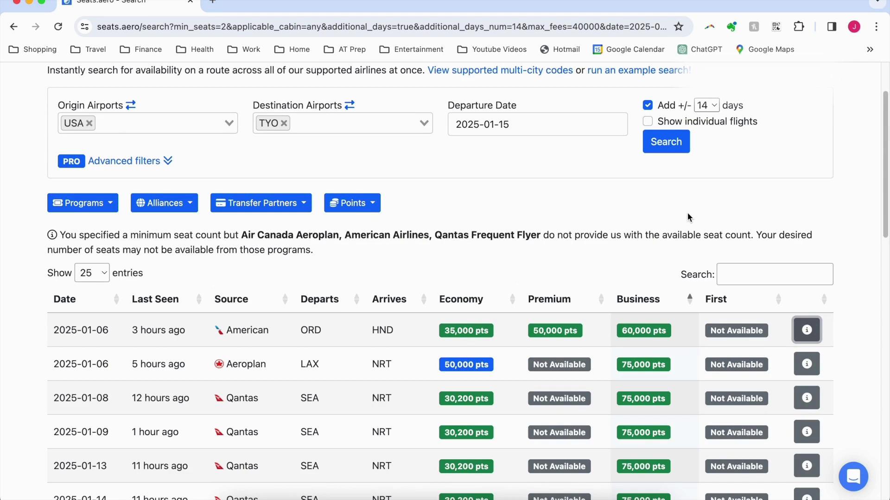
# Step: Start creating an alert for specific routes and dates
pyautogui.scroll(3, 517, 229)
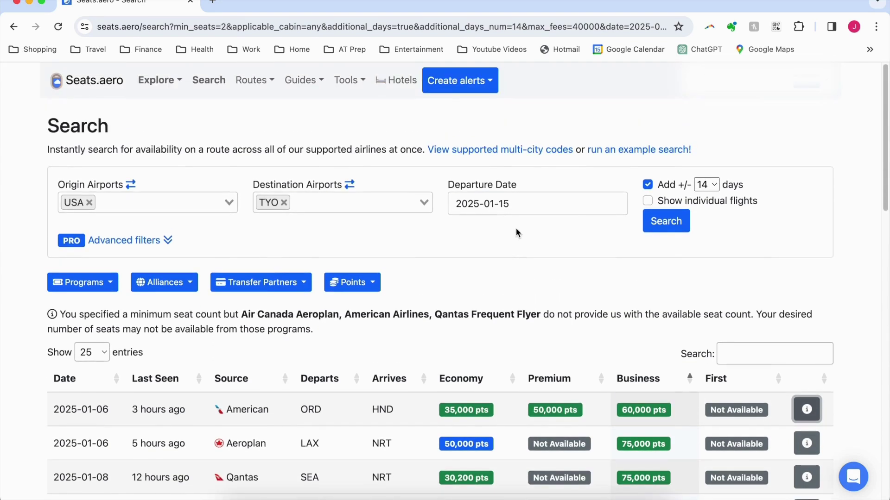
pyautogui.click(488, 85)
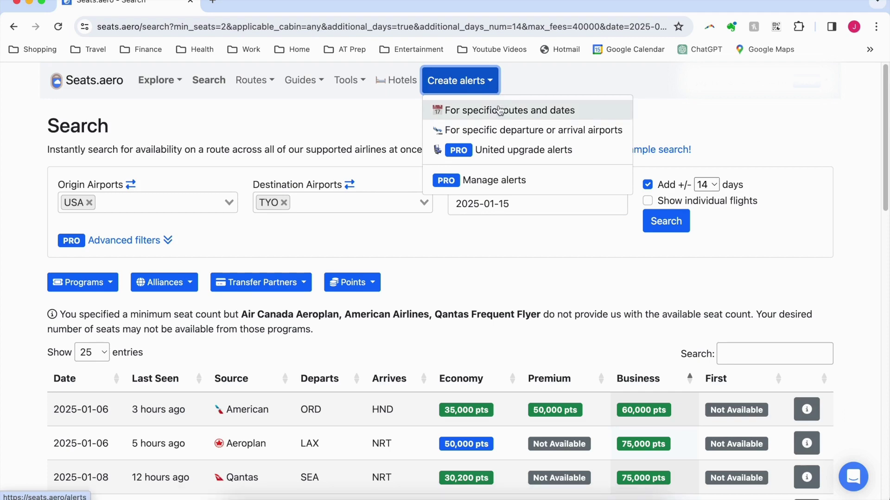
pyautogui.click(584, 112)
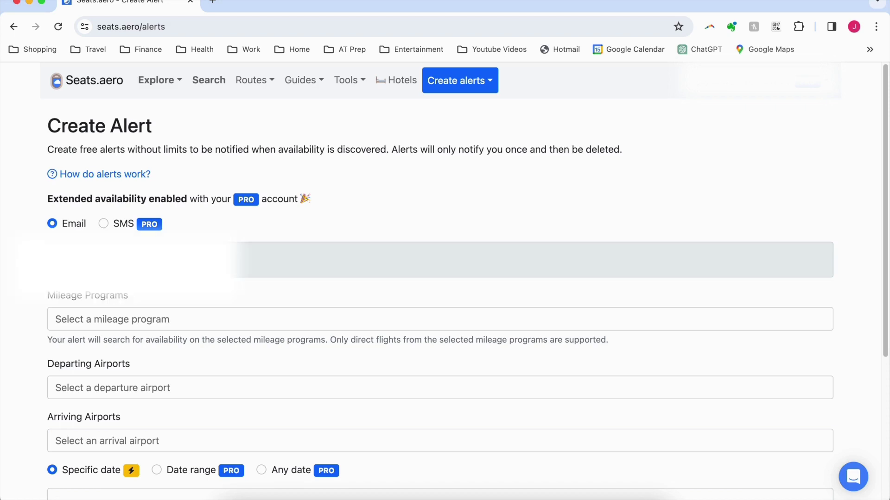
pyautogui.scroll(-1, 187, 301)
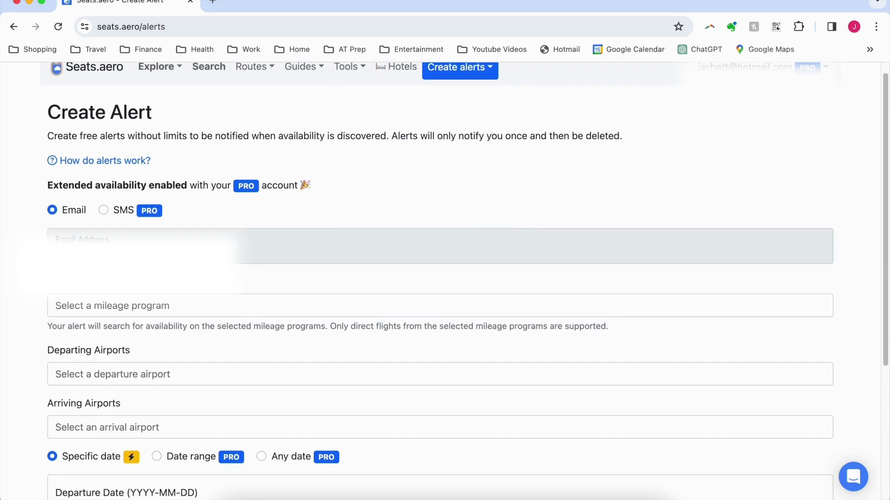
# Step: Look through the alliances, transferrable points and mileage programs, and add Air France/KLM Flying Blue to the alert
pyautogui.click(165, 306)
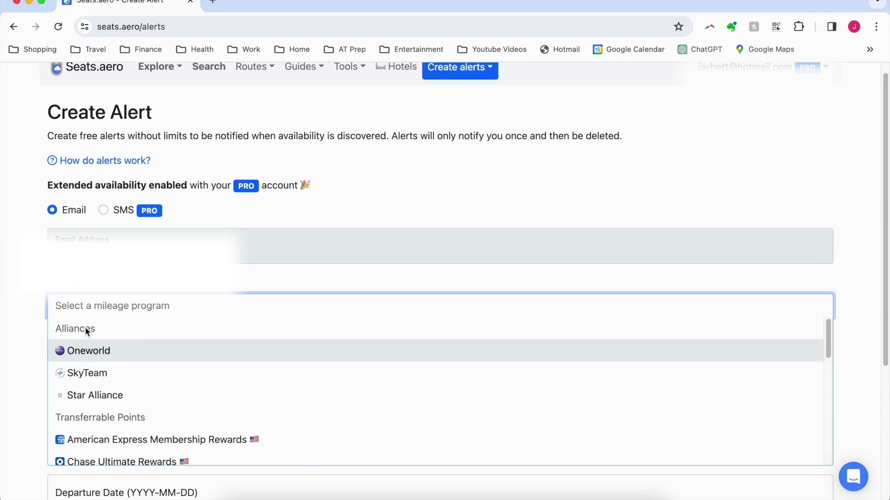
pyautogui.scroll(-1, 94, 368)
pyautogui.scroll(-5, 123, 411)
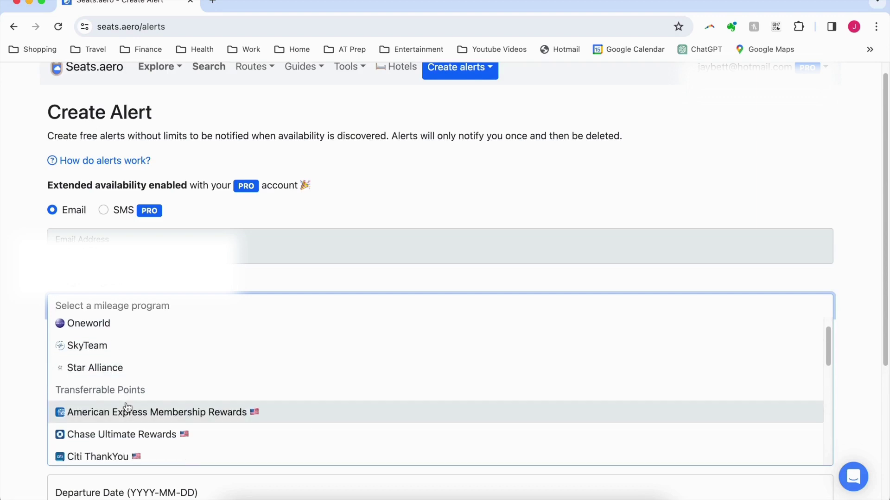
pyautogui.scroll(3, 126, 398)
pyautogui.scroll(2, 127, 399)
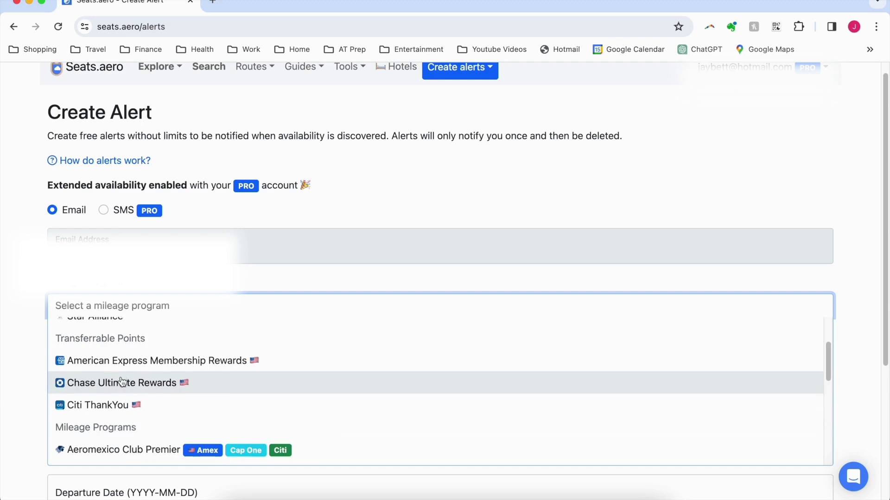
pyautogui.scroll(-2, 122, 392)
pyautogui.scroll(-3, 118, 394)
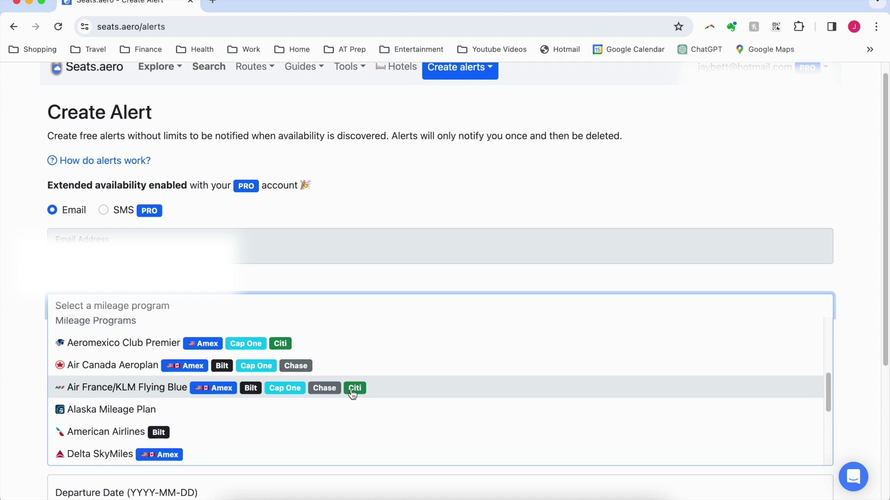
pyautogui.click(156, 394)
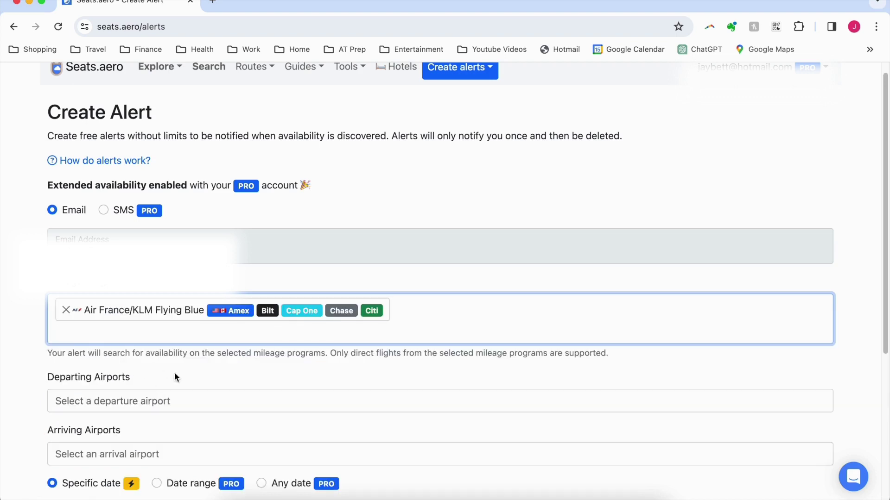
# Step: Set the alert's departing airports to United States - Large Airports (USA) and its arriving airport to Amsterdam Airport Schiphol (AMS)
pyautogui.click(144, 401)
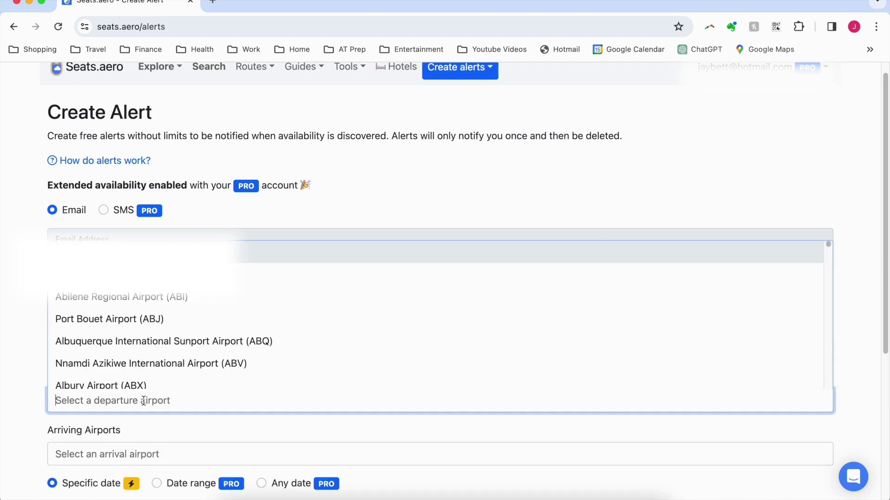
pyautogui.write('usa')
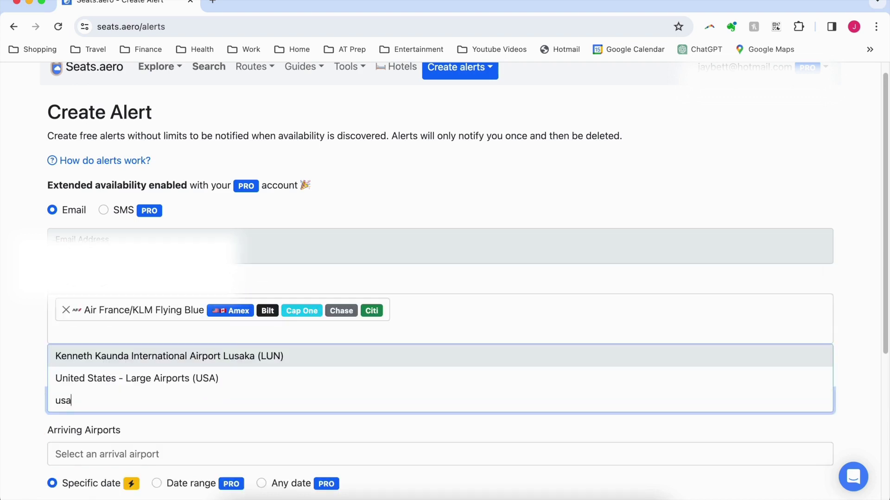
pyautogui.click(154, 386)
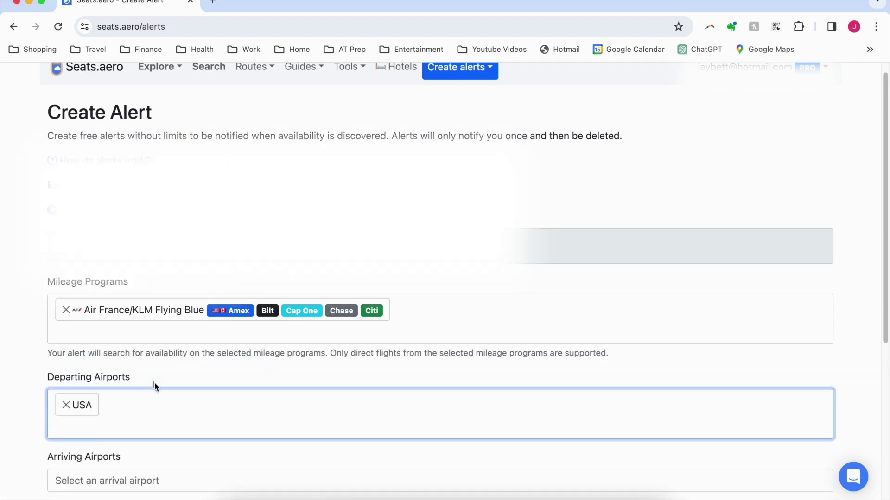
pyautogui.scroll(-2, 192, 378)
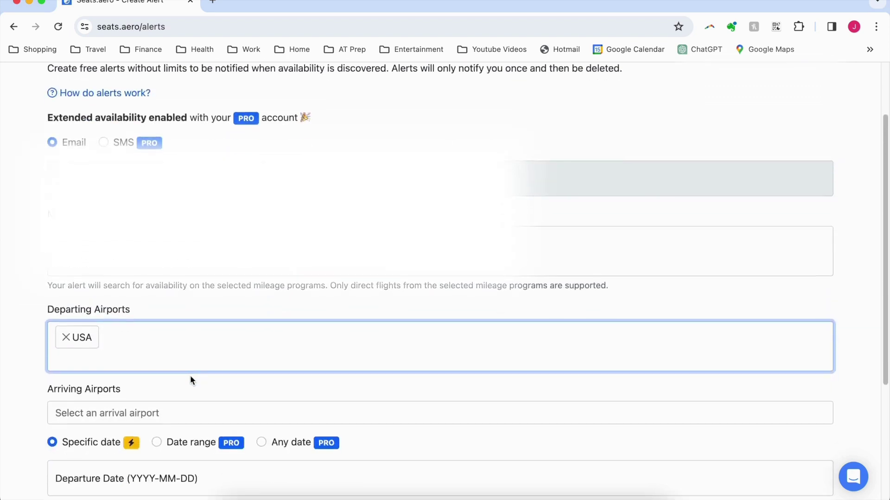
pyautogui.click(140, 414)
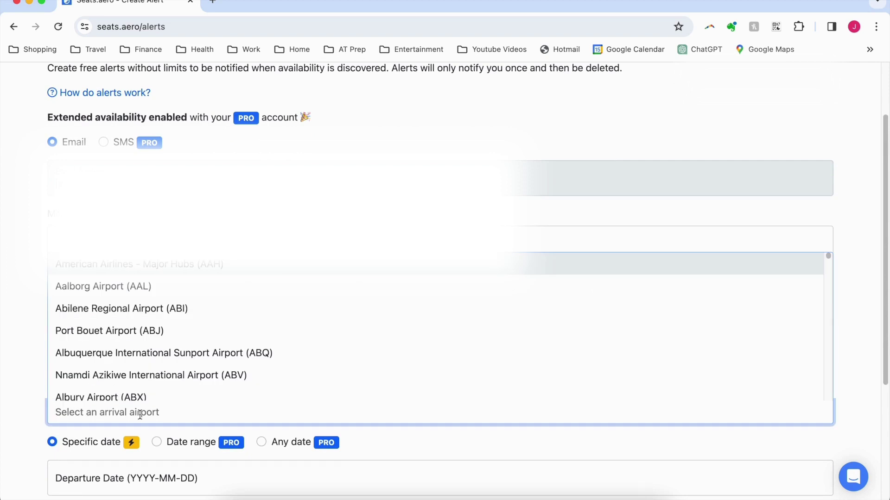
pyautogui.write('amsterda')
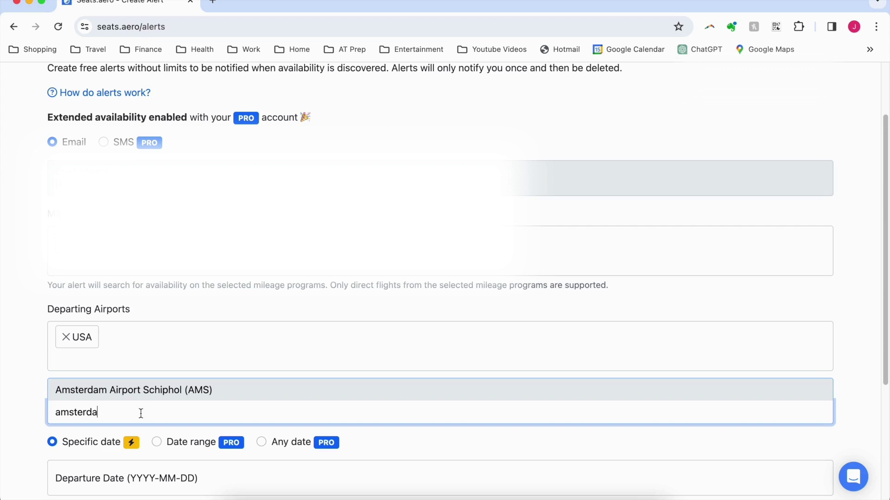
pyautogui.click(140, 392)
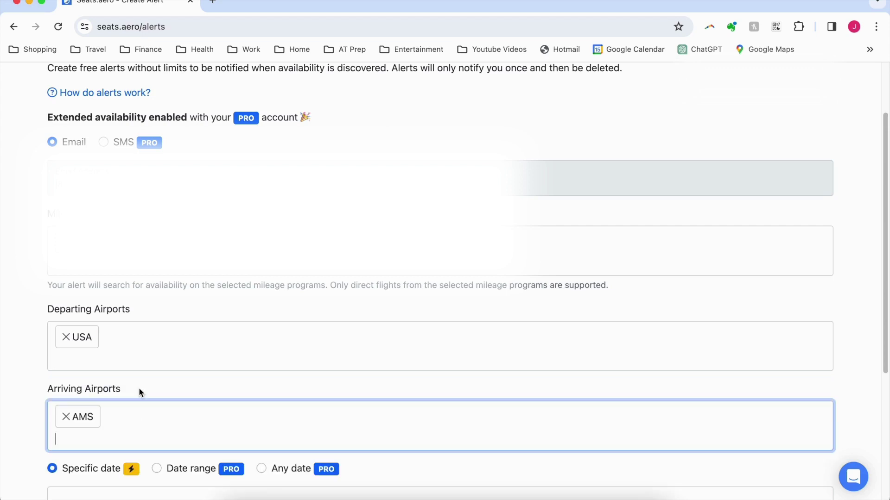
# Step: Switch the alert to a date range and set the starting departure date to 2024-06-19
pyautogui.scroll(-3, 23, 388)
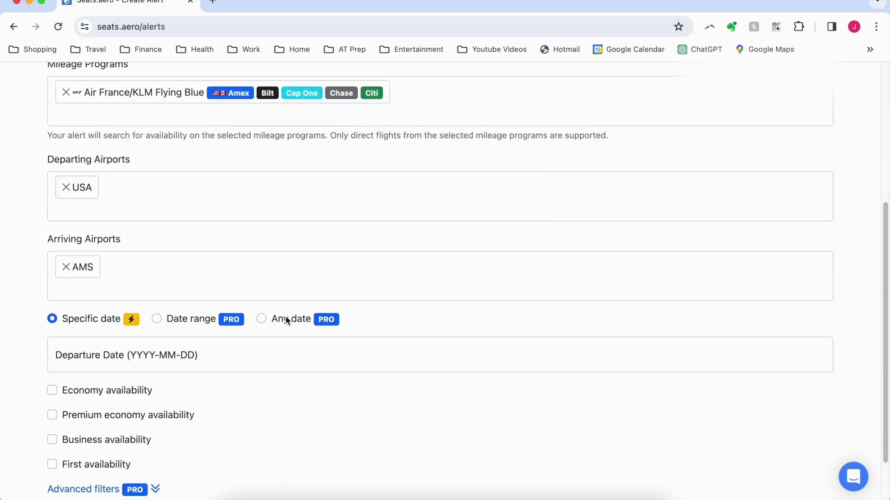
pyautogui.click(157, 319)
pyautogui.click(158, 358)
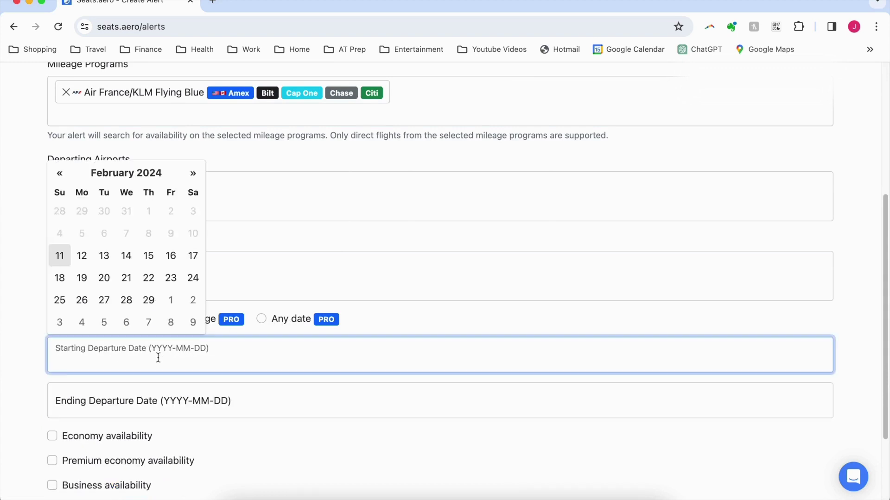
pyautogui.click(194, 174)
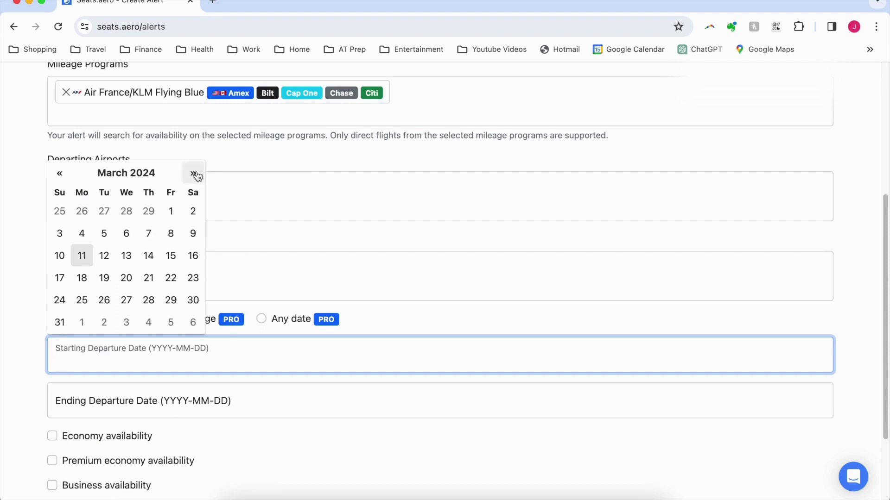
pyautogui.click(194, 175)
pyautogui.click(194, 174)
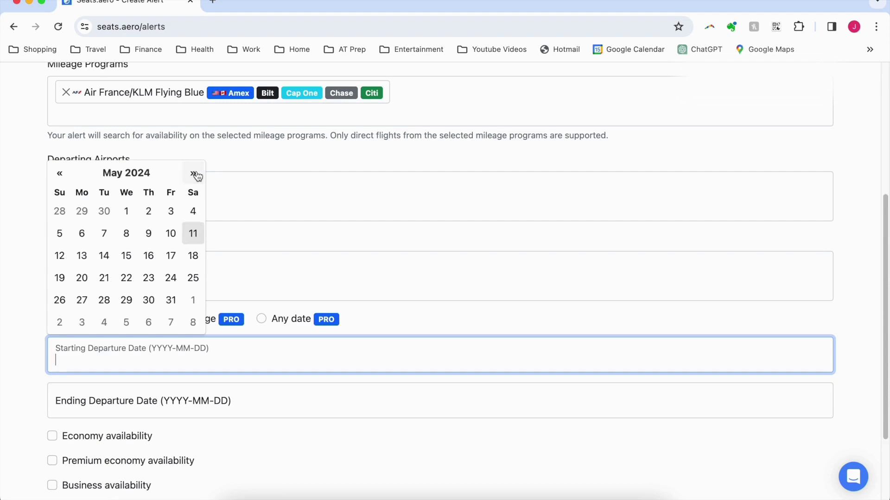
pyautogui.click(194, 174)
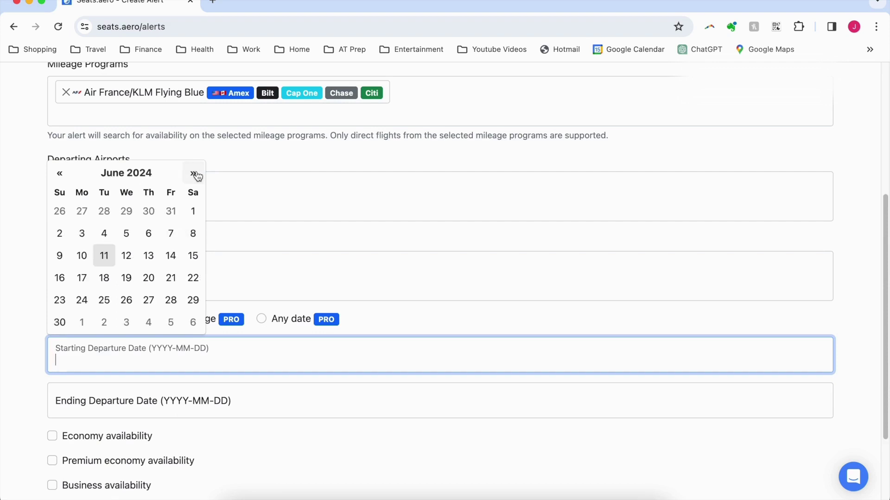
pyautogui.click(127, 279)
# Step: Set the ending departure date of the alert to 2024-07-19
pyautogui.click(173, 404)
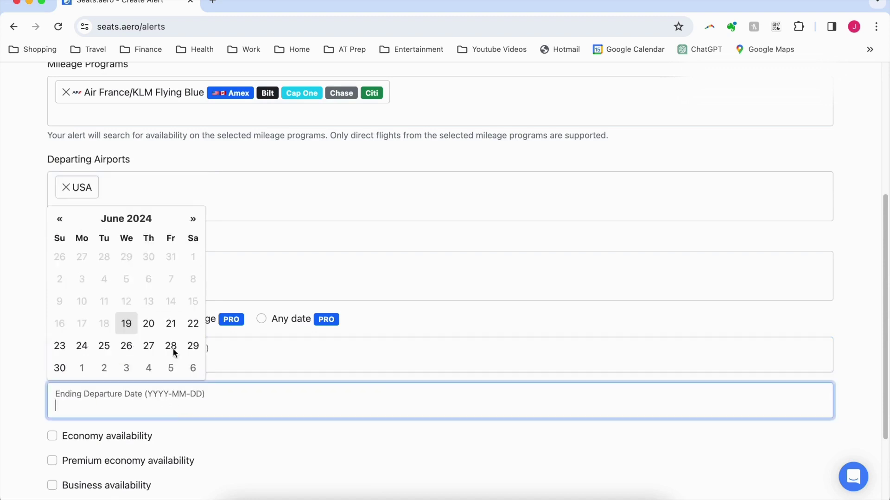
pyautogui.click(193, 219)
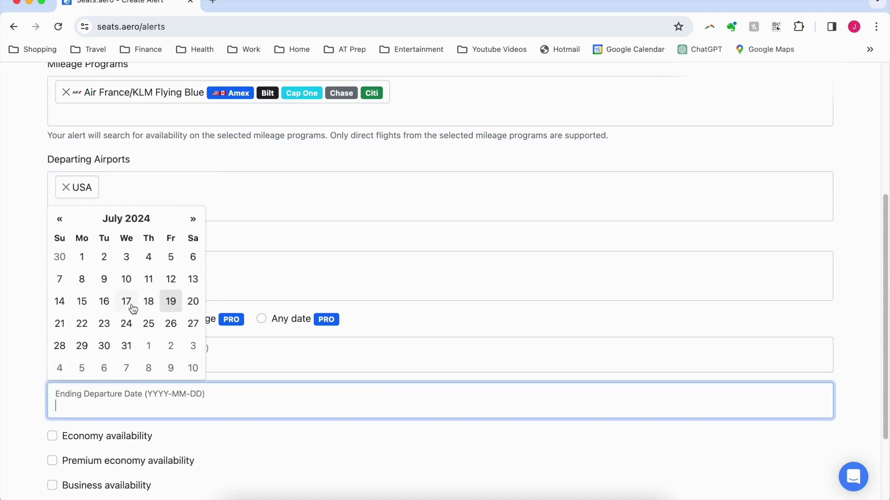
pyautogui.click(172, 302)
pyautogui.click(36, 342)
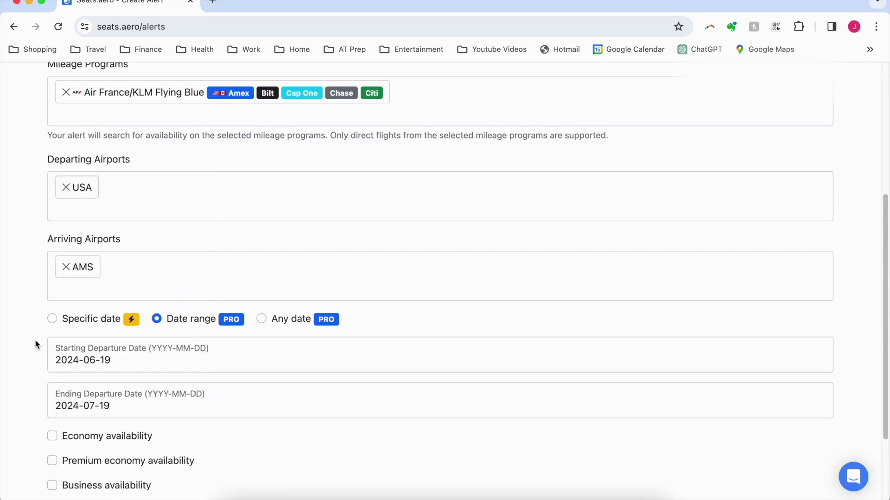
# Step: Include Business availability and First availability in the alert
pyautogui.scroll(-2, 35, 337)
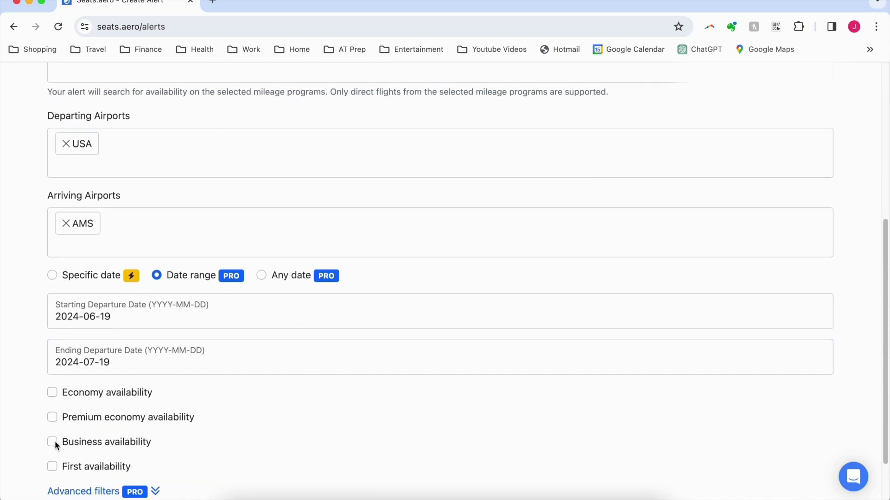
pyautogui.click(53, 466)
pyautogui.scroll(-3, 44, 357)
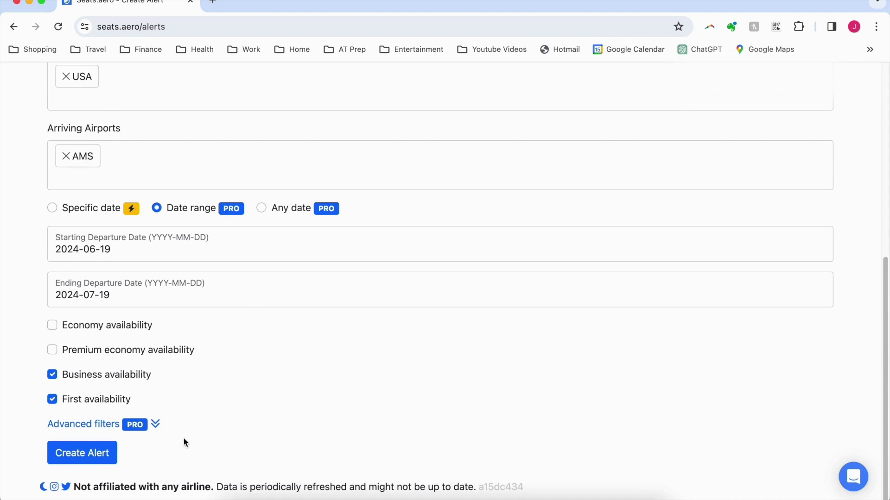
# Step: Expand the alert's advanced filters, restrict it to only direct flights, and view the carrier choices without selecting one
pyautogui.click(145, 432)
pyautogui.scroll(-7, 222, 330)
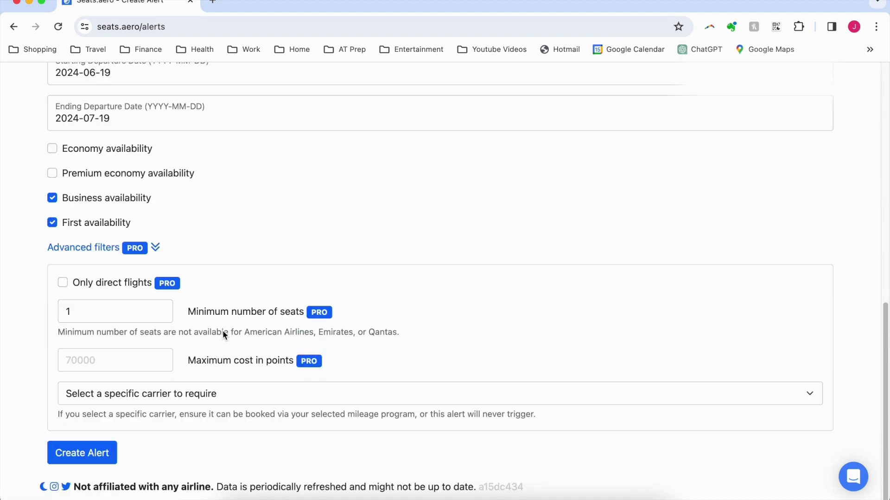
pyautogui.click(65, 286)
pyautogui.click(196, 394)
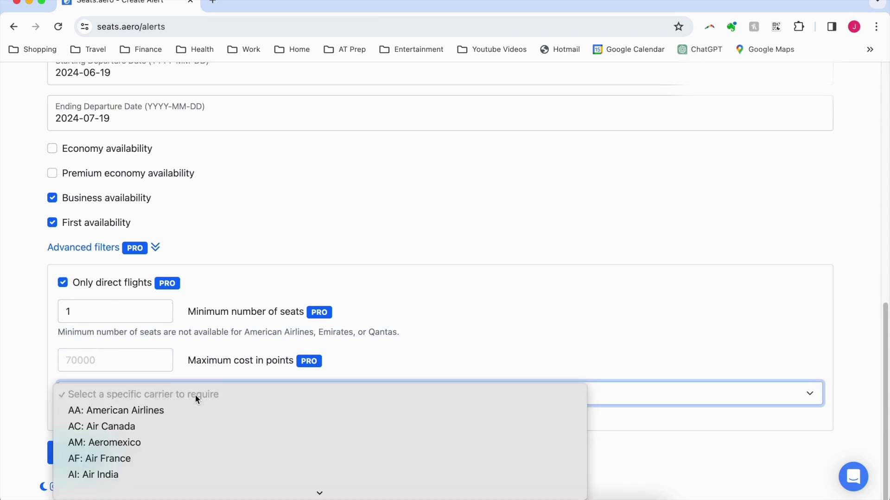
pyautogui.click(37, 352)
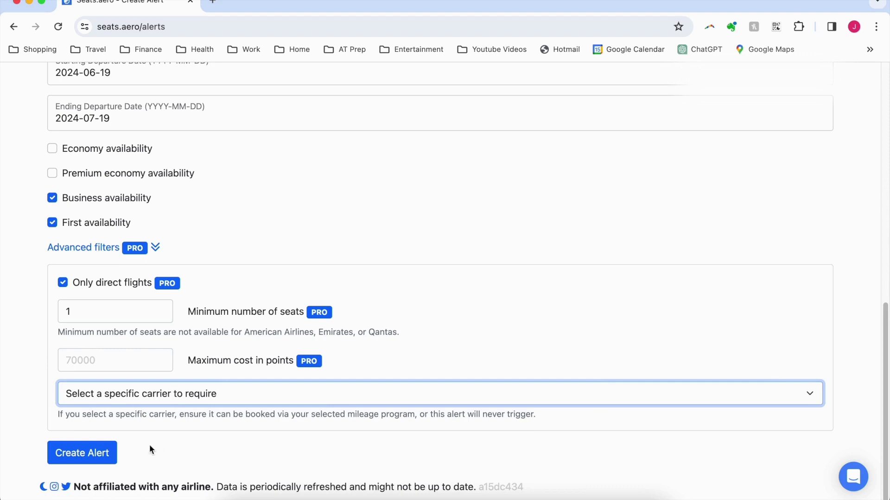
# Step: Create the Amsterdam availability alert with the configured dates, cabins and direct-flight filter
pyautogui.click(75, 458)
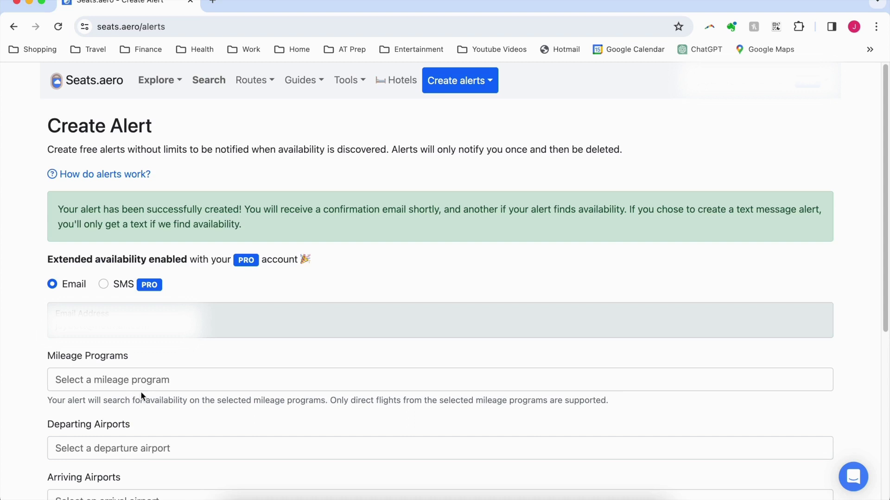
# Step: Open the alert management page and review the active alerts, their delete options and the expired alerts
pyautogui.click(493, 83)
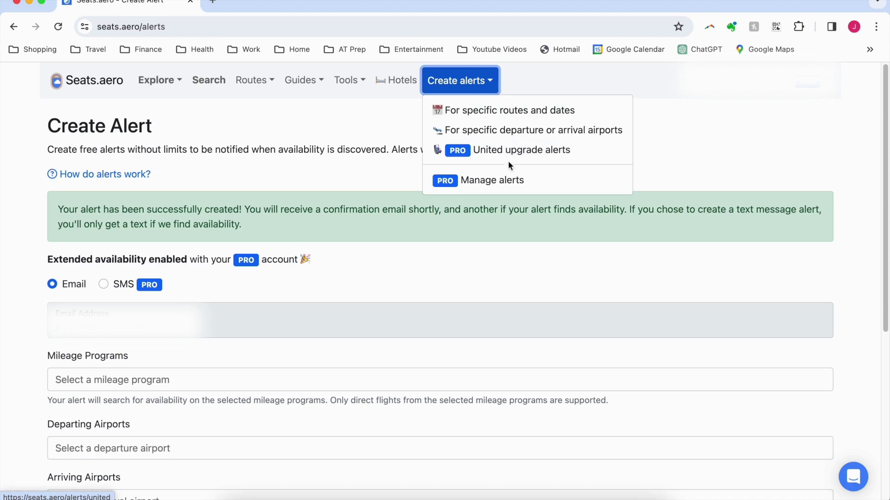
pyautogui.click(499, 180)
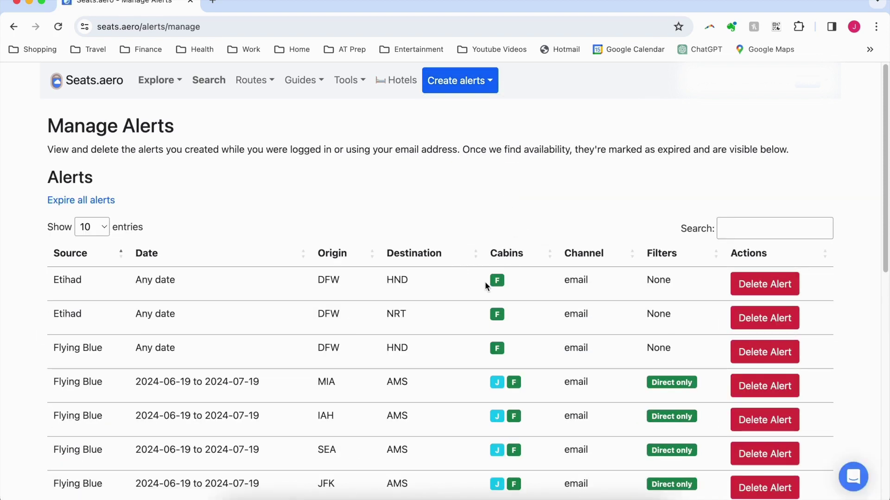
pyautogui.scroll(-2, 468, 278)
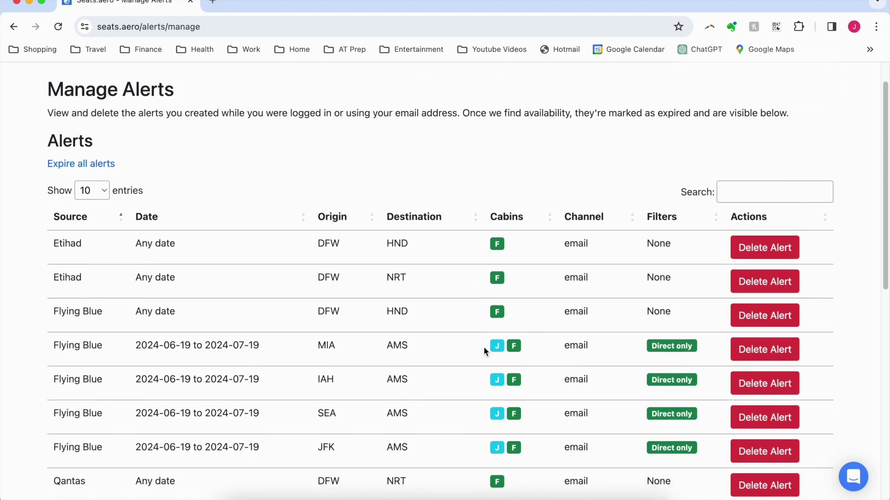
pyautogui.scroll(-2, 460, 319)
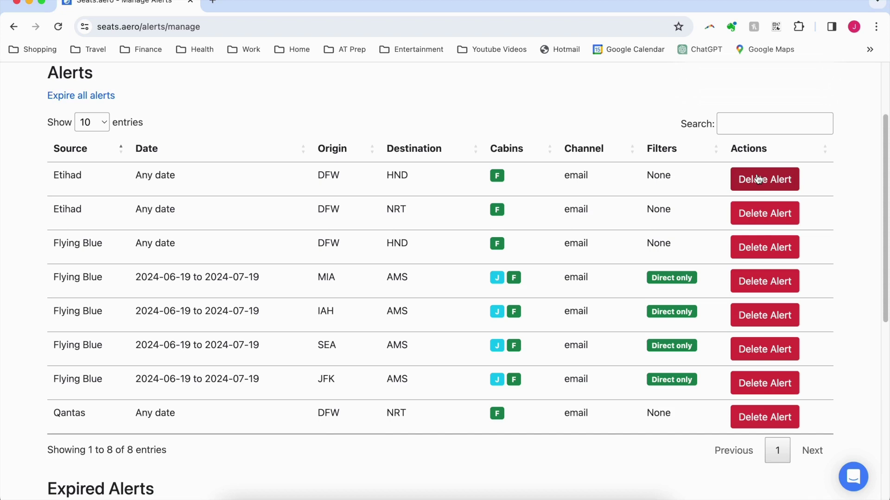
pyautogui.scroll(-5, 541, 246)
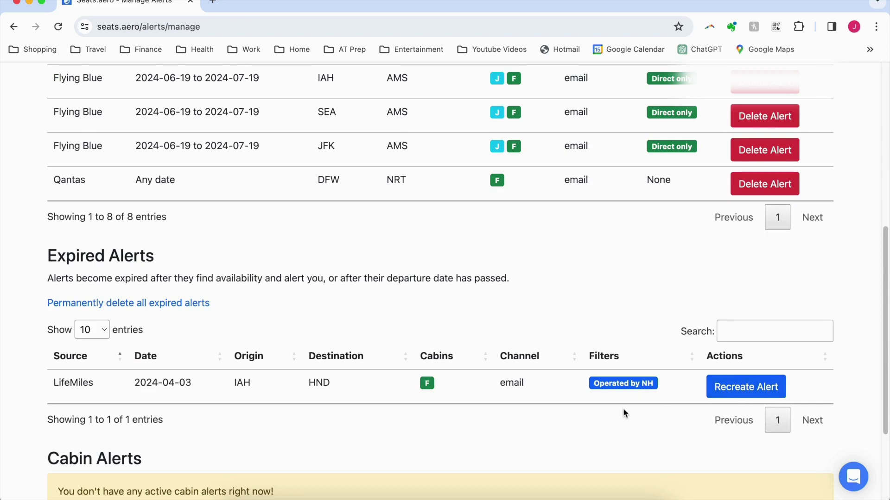
pyautogui.scroll(7, 621, 406)
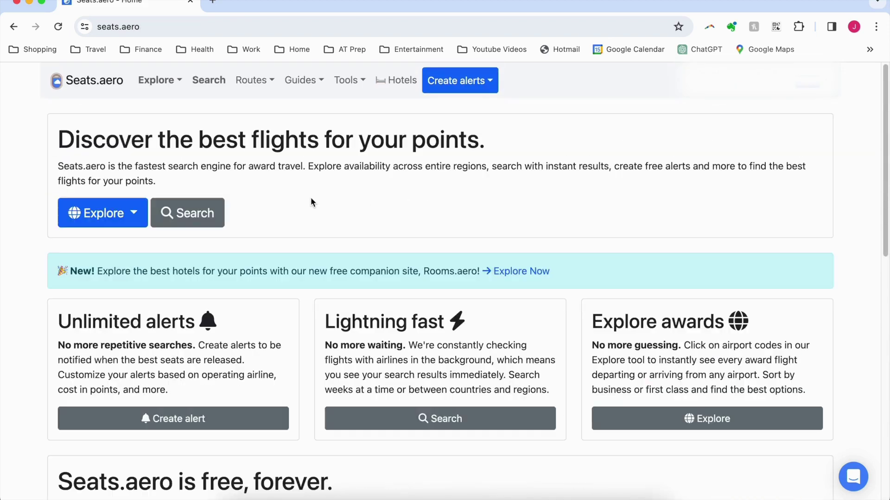